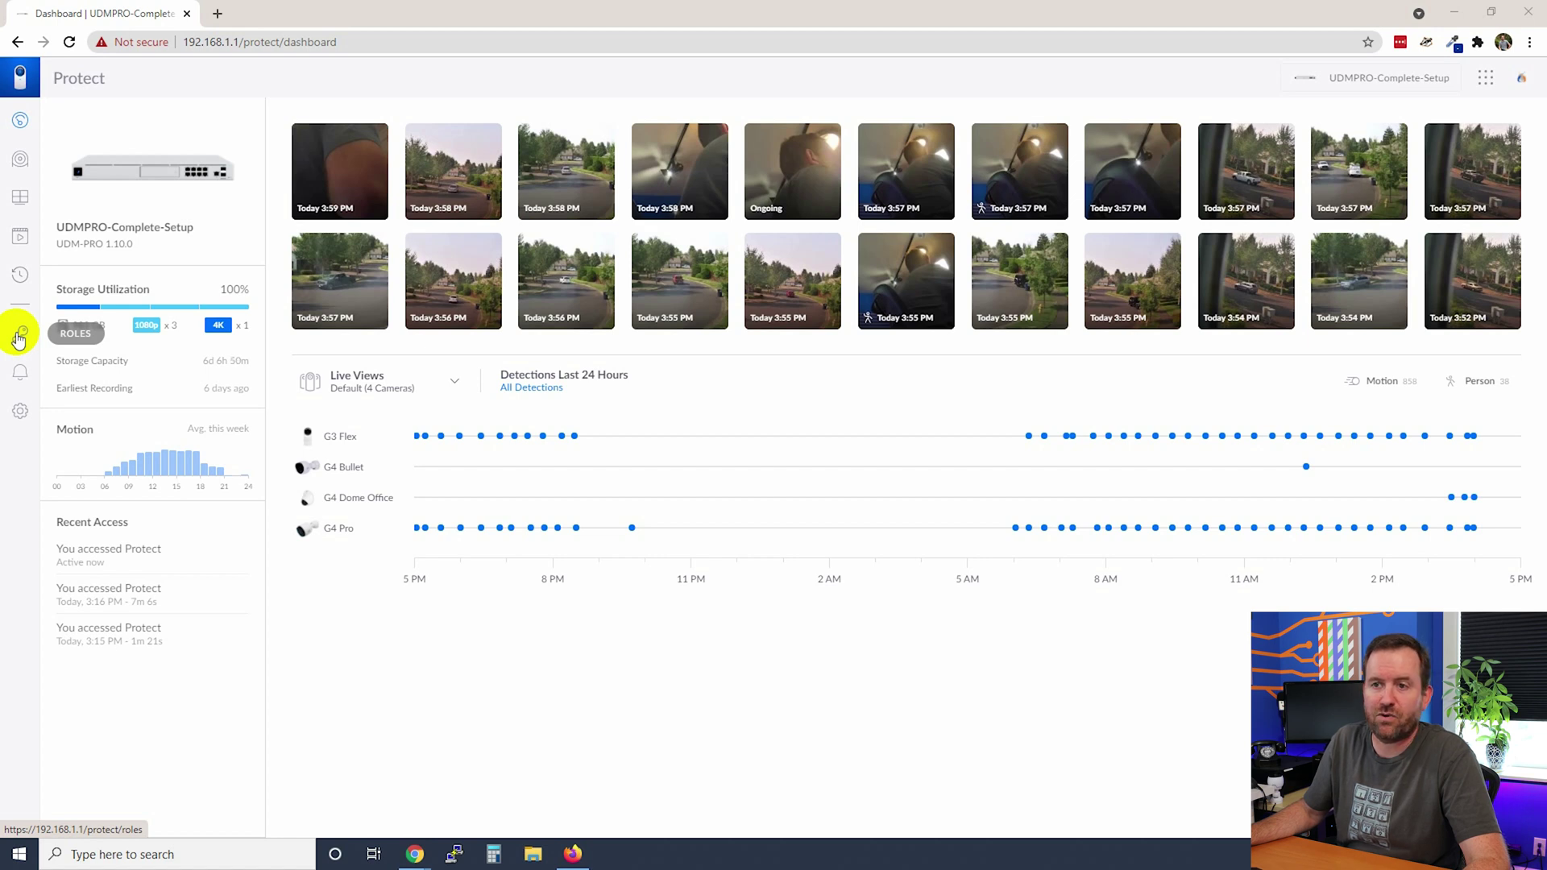
Start a new Protect role named '2nd Floor Cameras' with View permission on the G3 Flex camera.
left_click(19, 336)
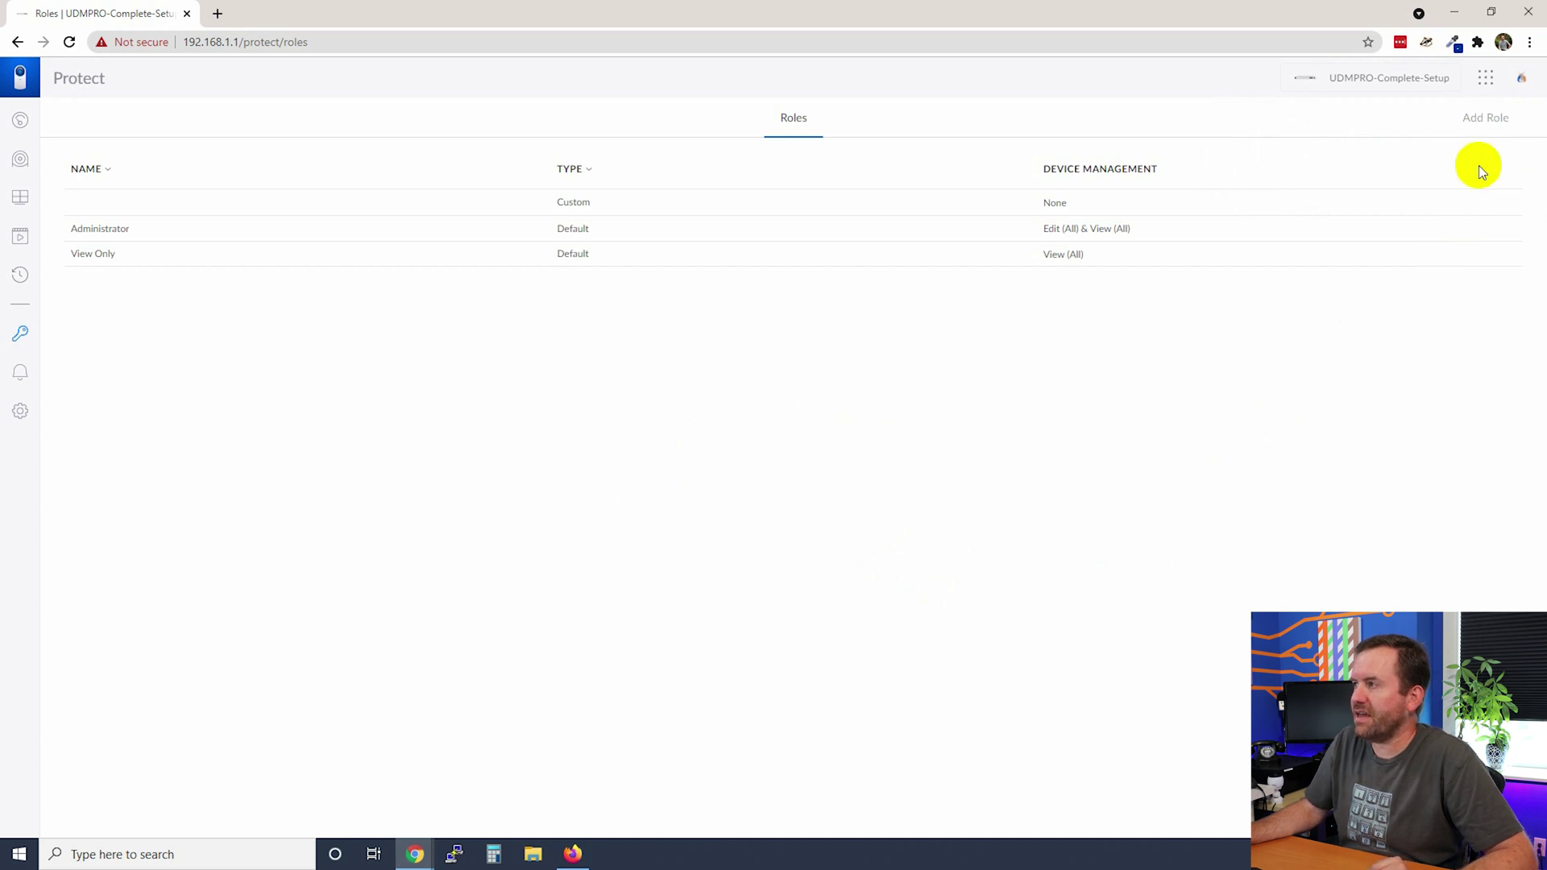
left_click(1472, 121)
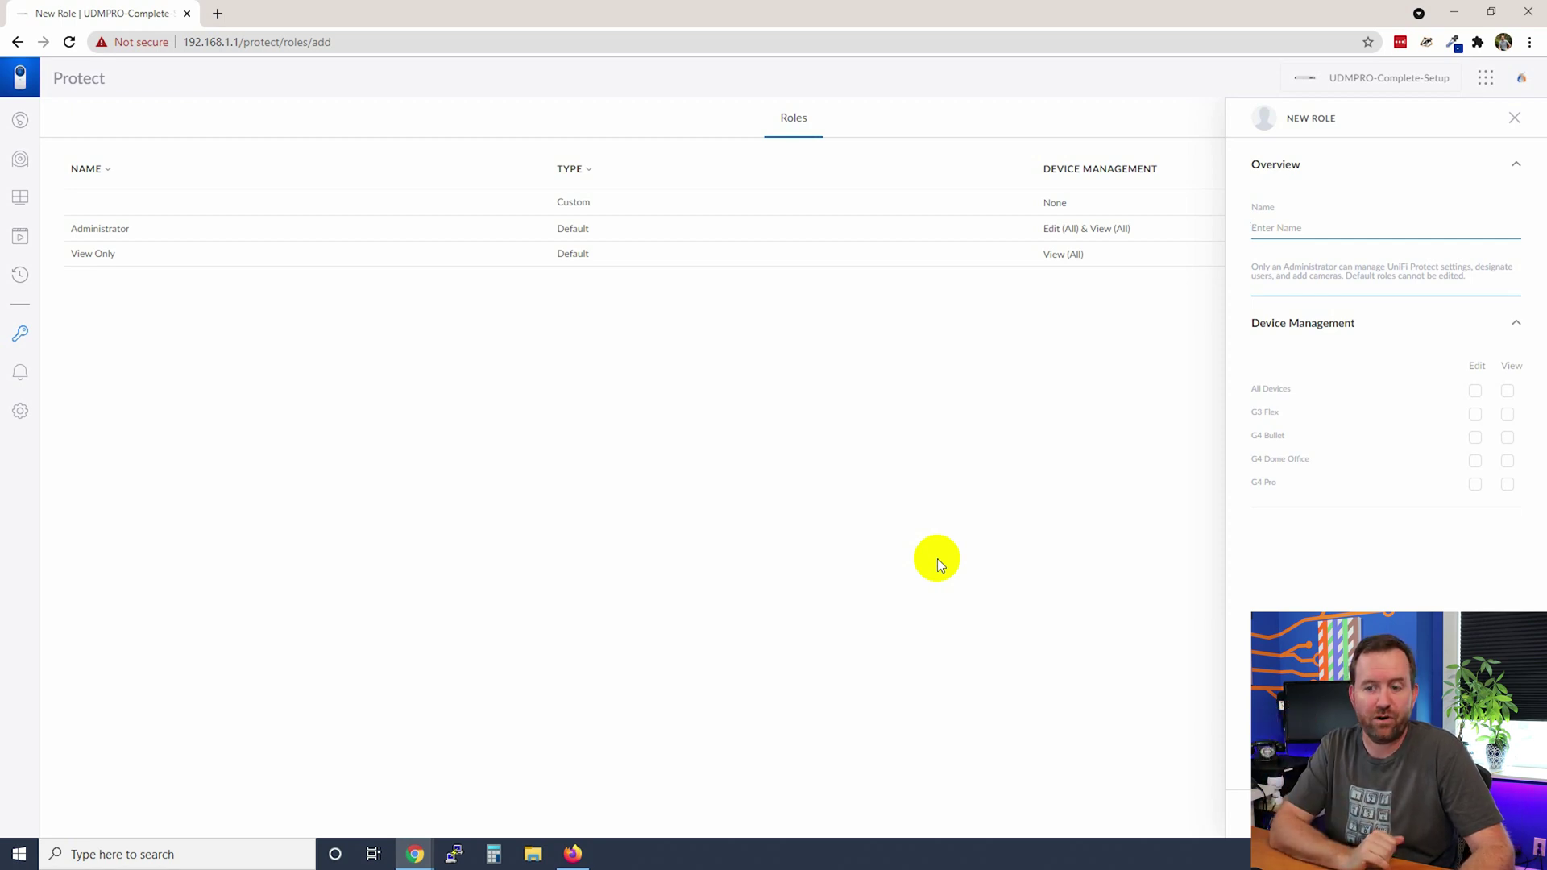
type("2n")
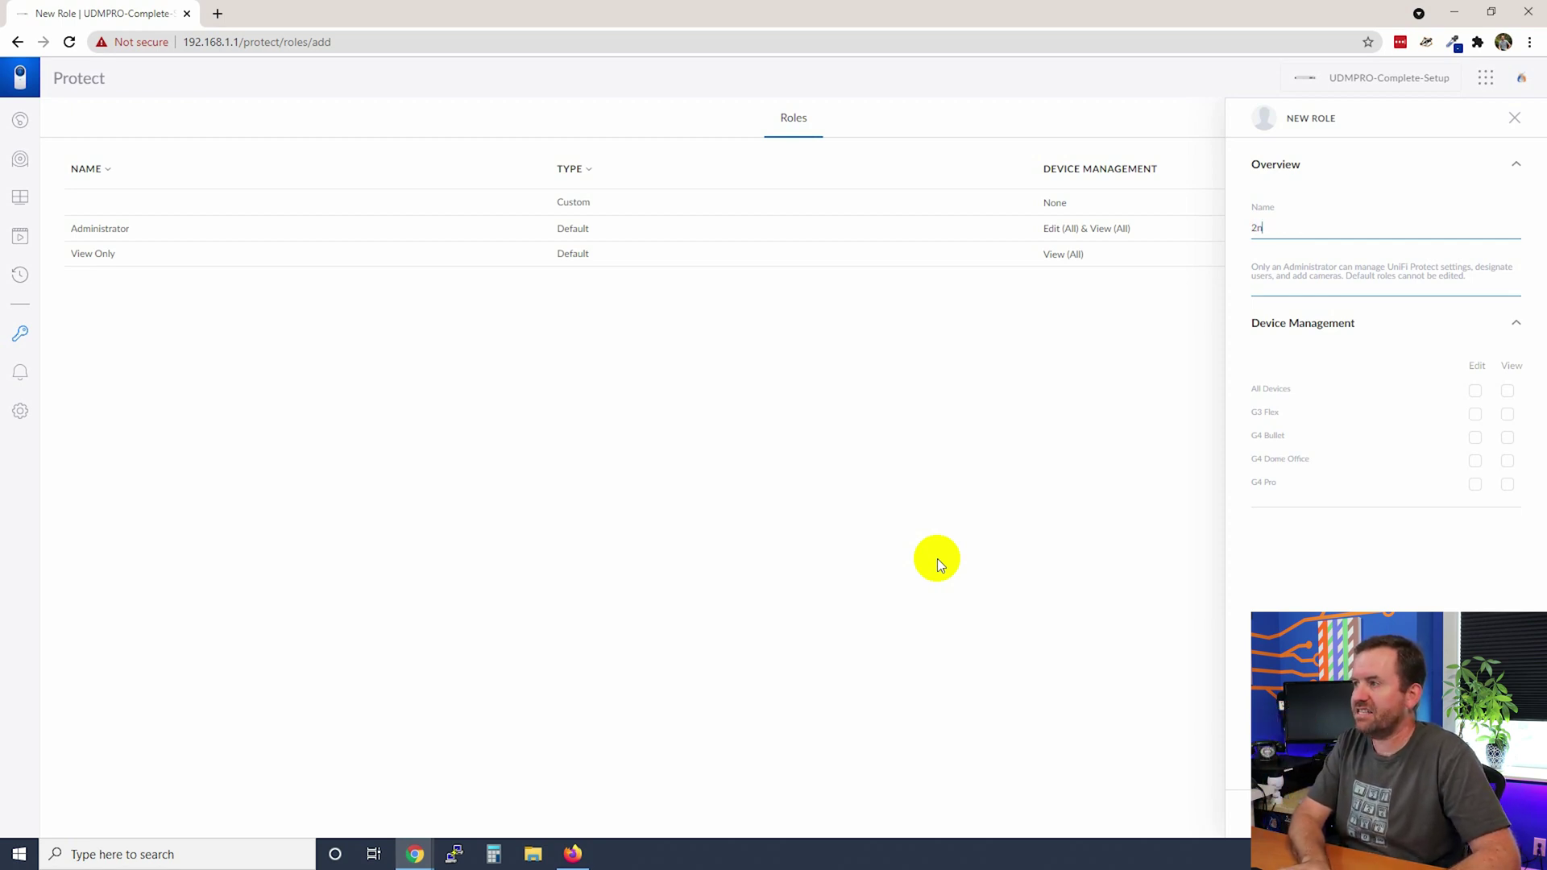
type("d Floor Camera")
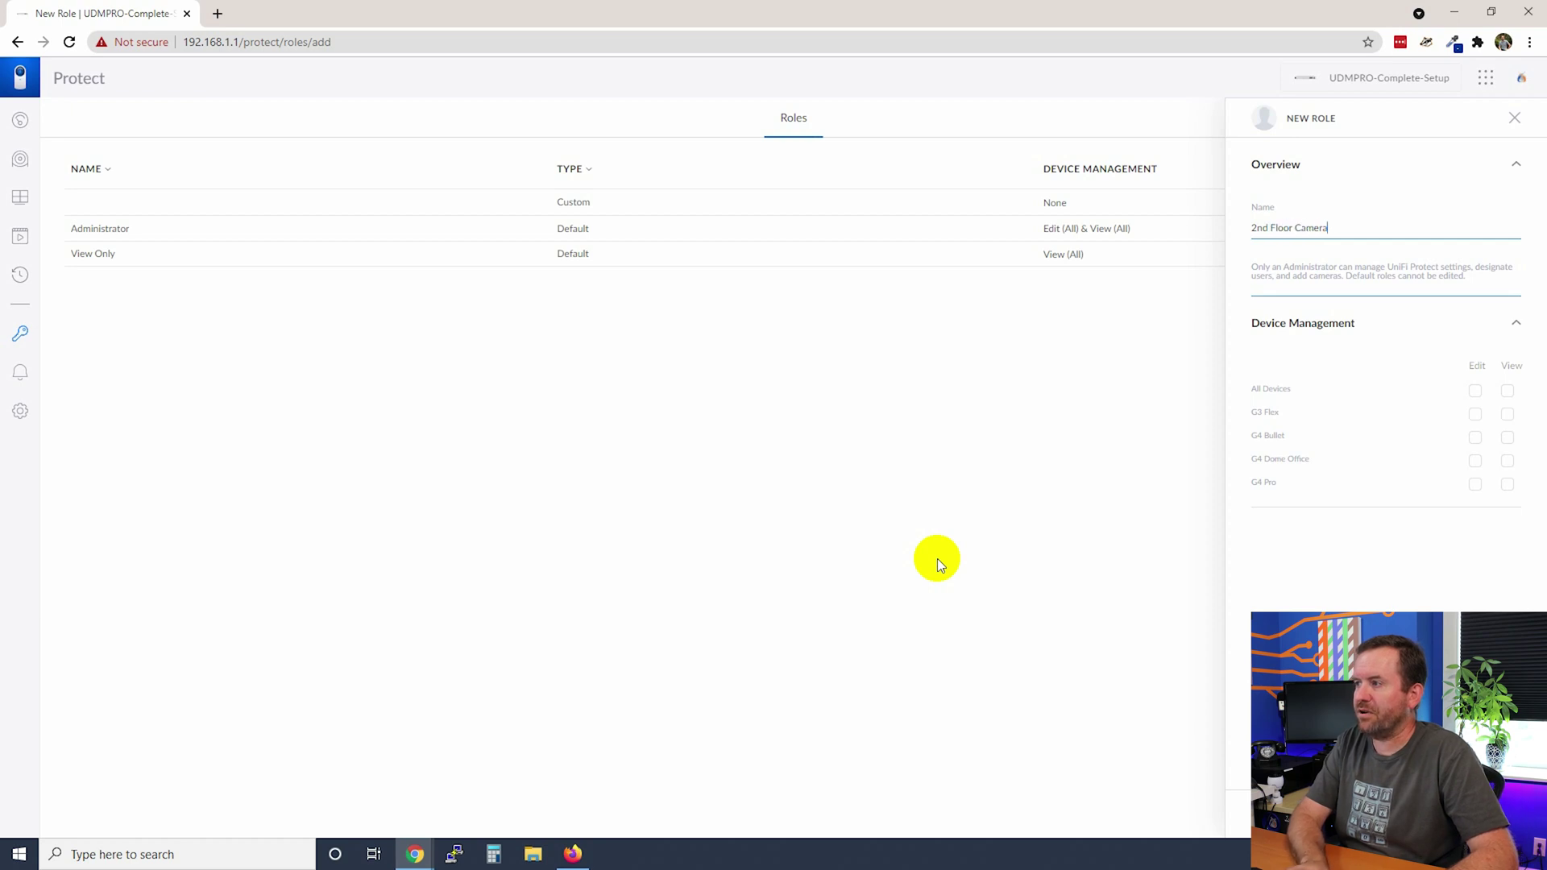
type("s")
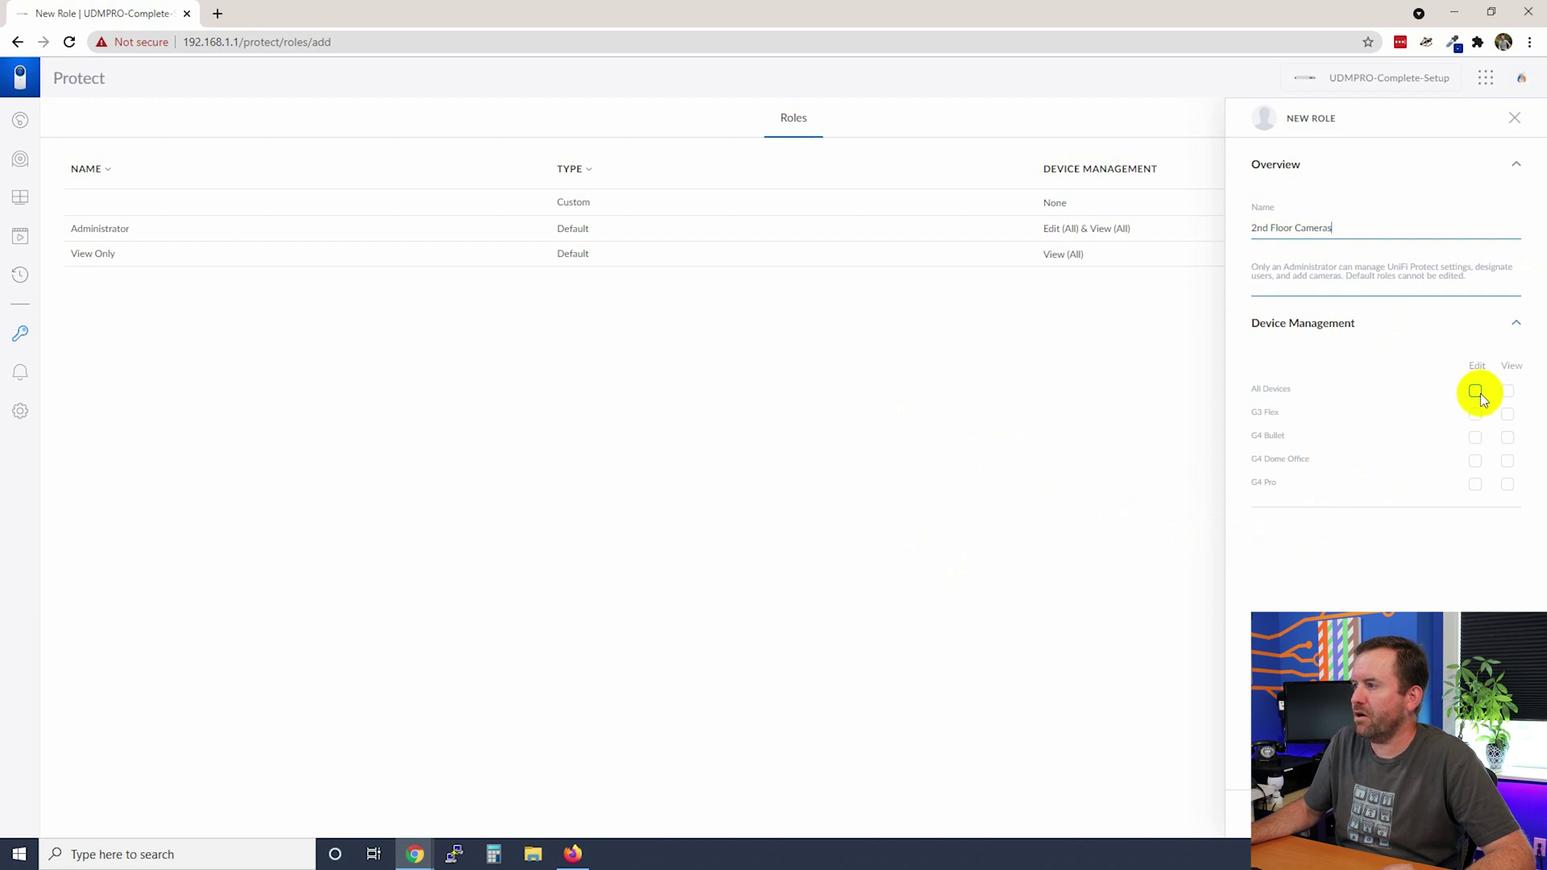
left_click(1507, 414)
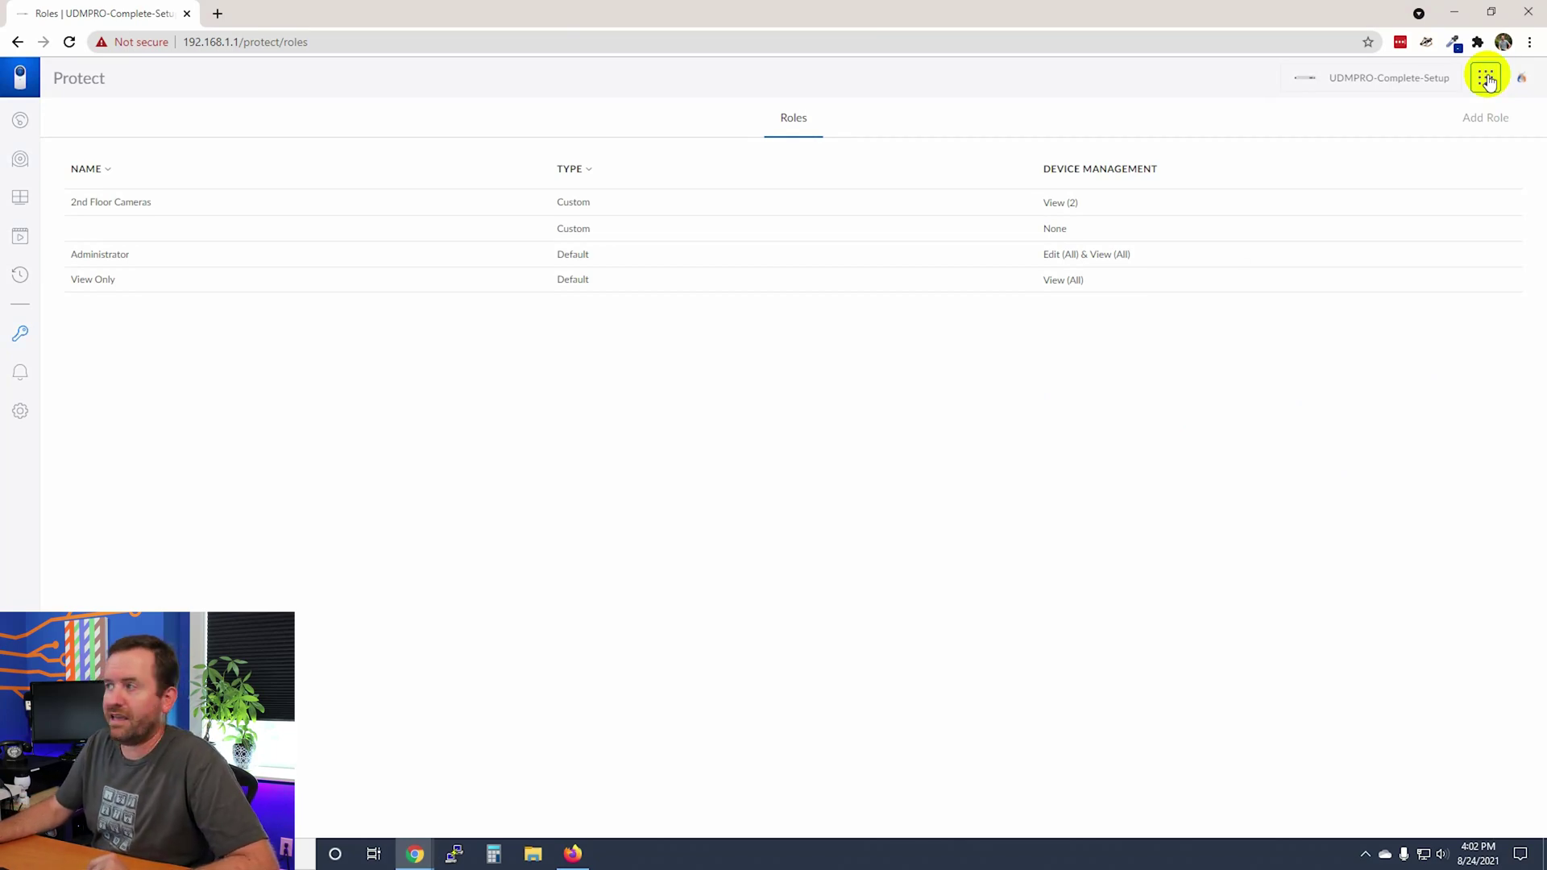
Bring up the UniFi apps and tools grid.
left_click(1487, 79)
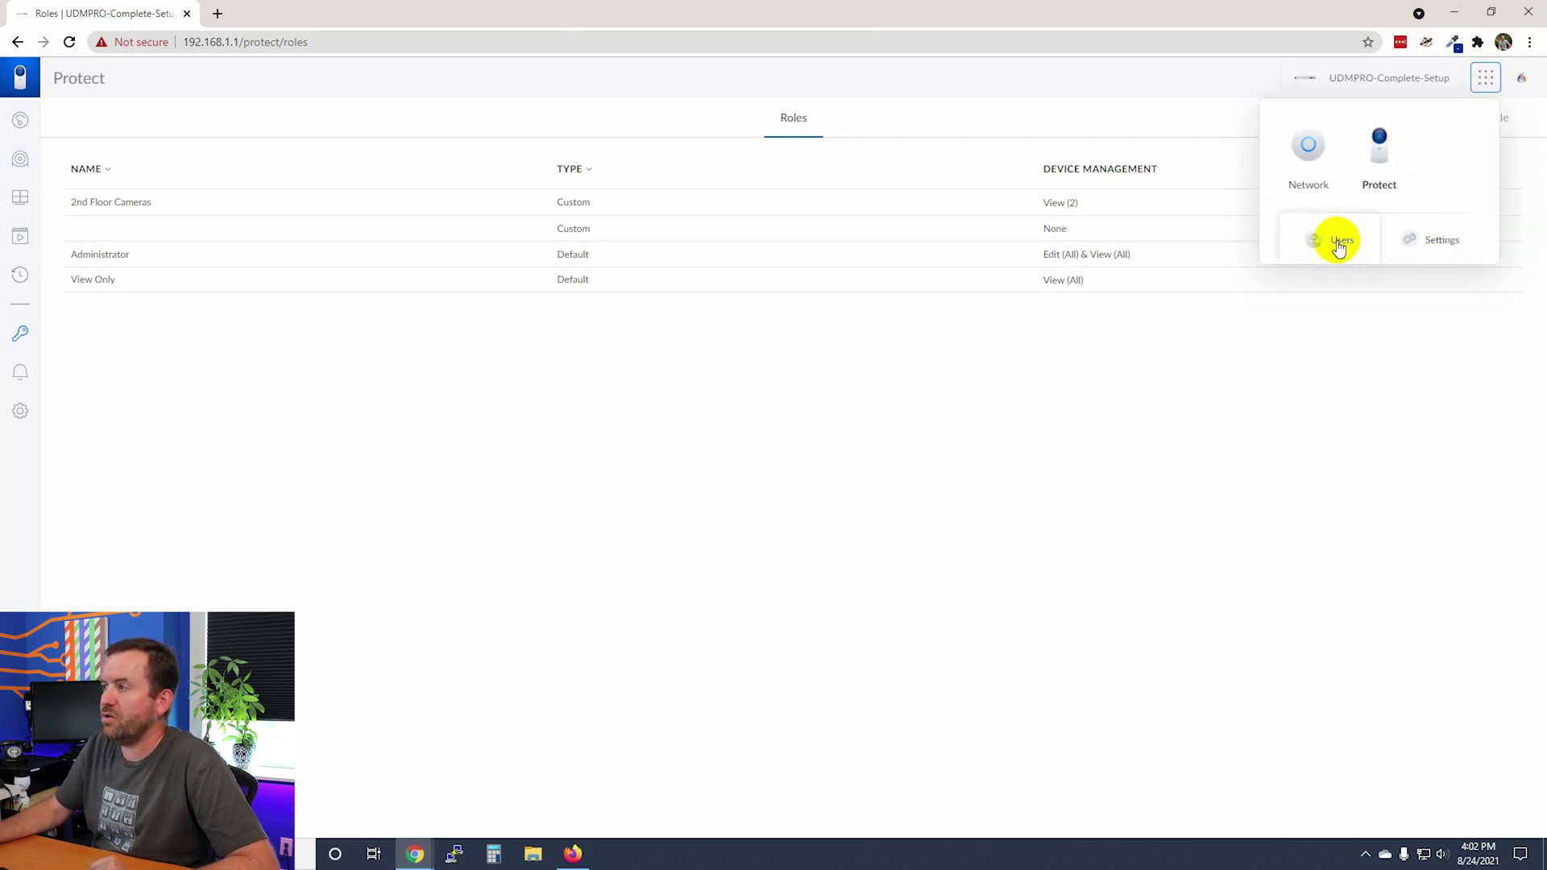
Go to Users, begin adding a new user, and keep its role as Limited Admin.
left_click(1339, 243)
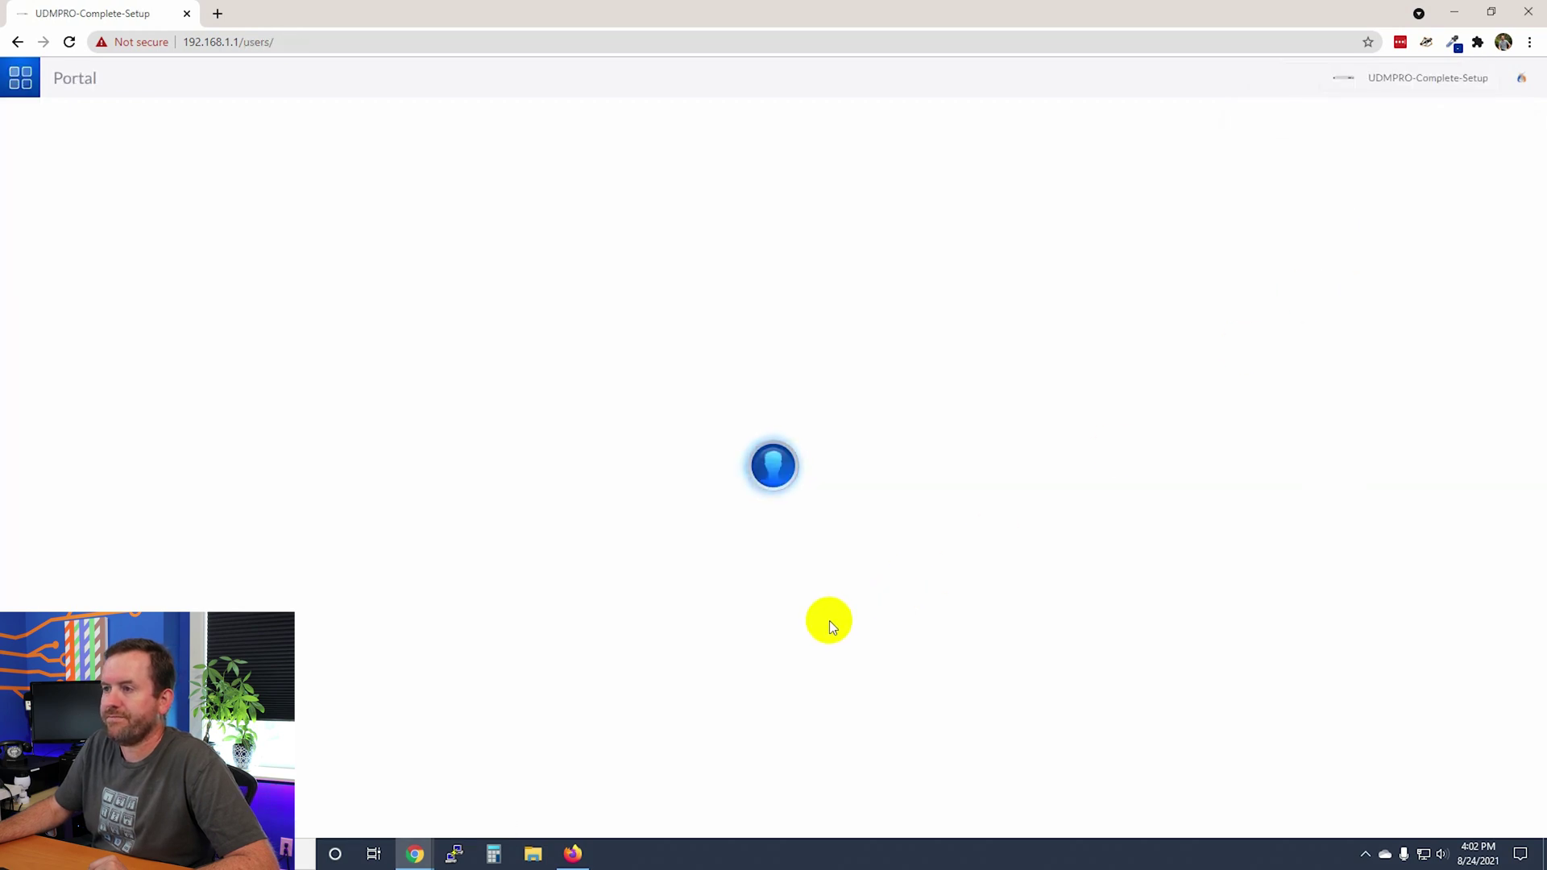
left_click(1460, 118)
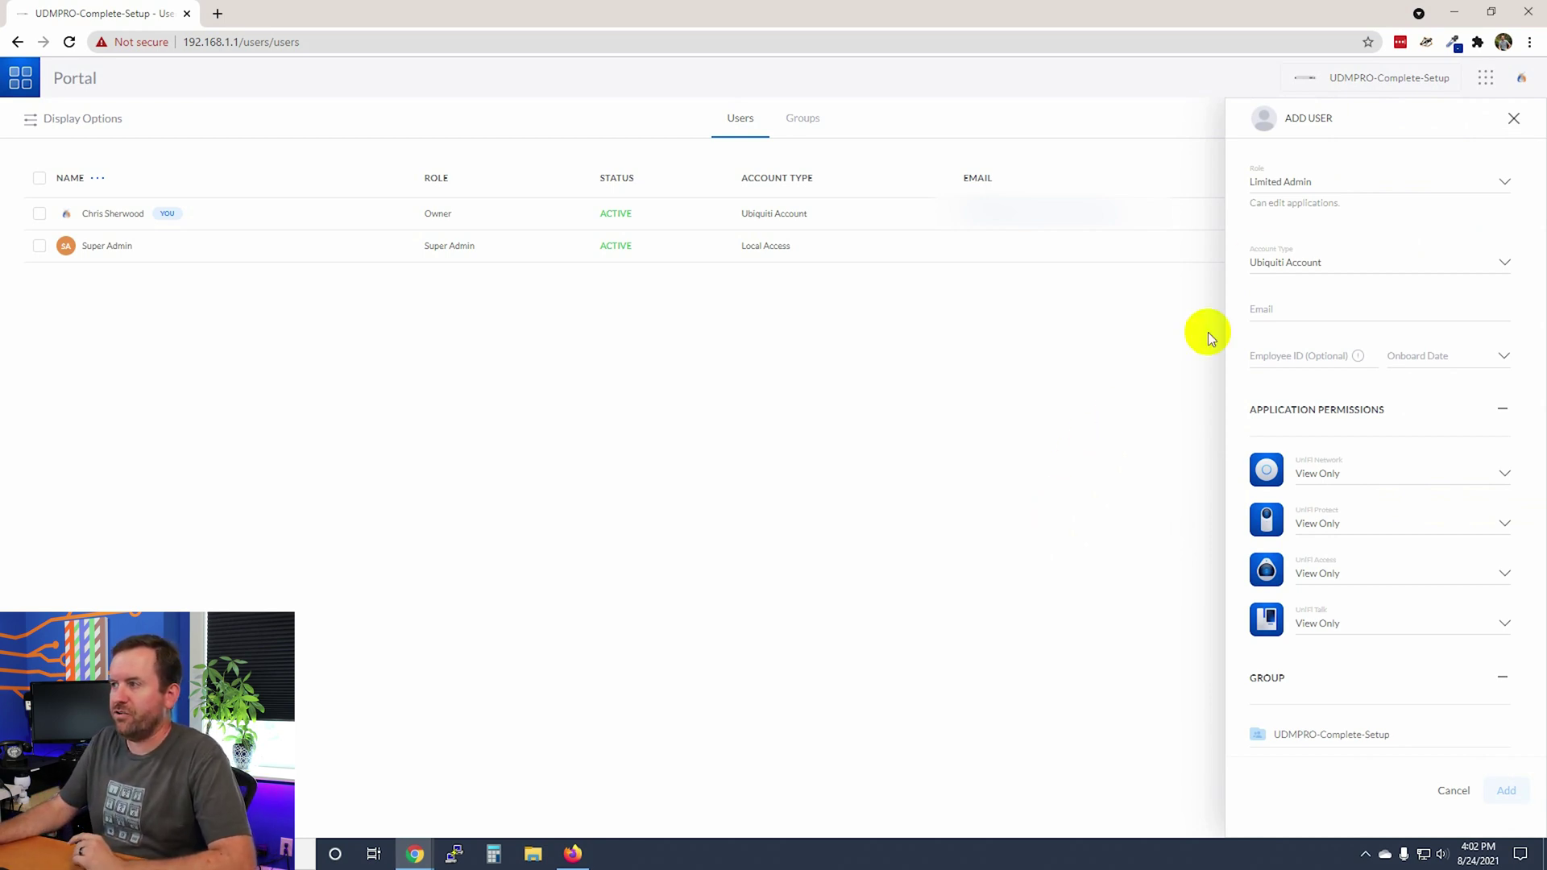
left_click(1289, 186)
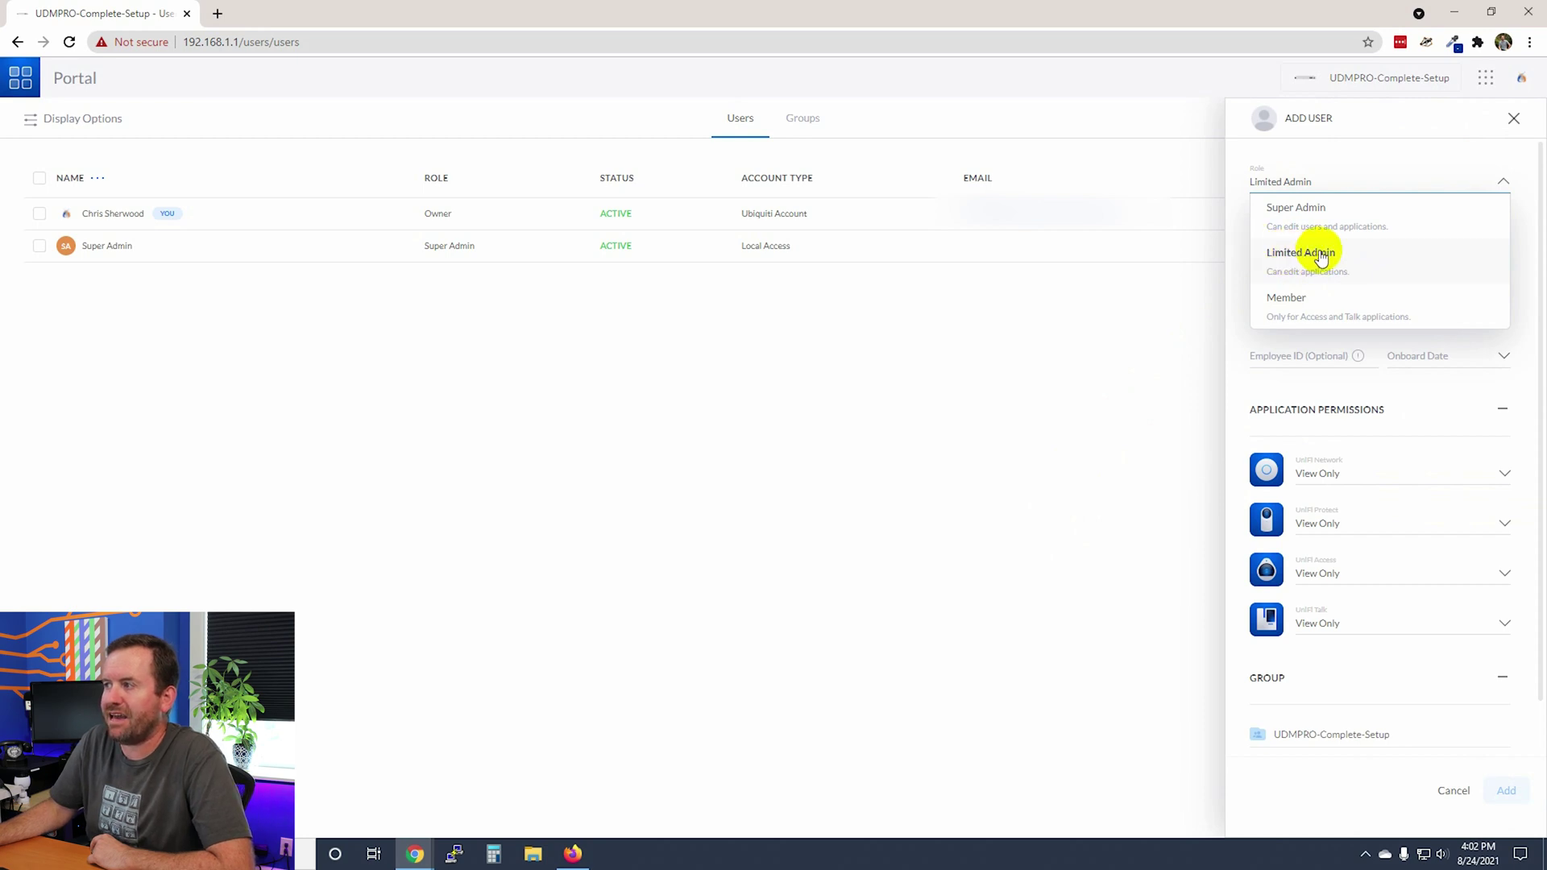
left_click(1301, 252)
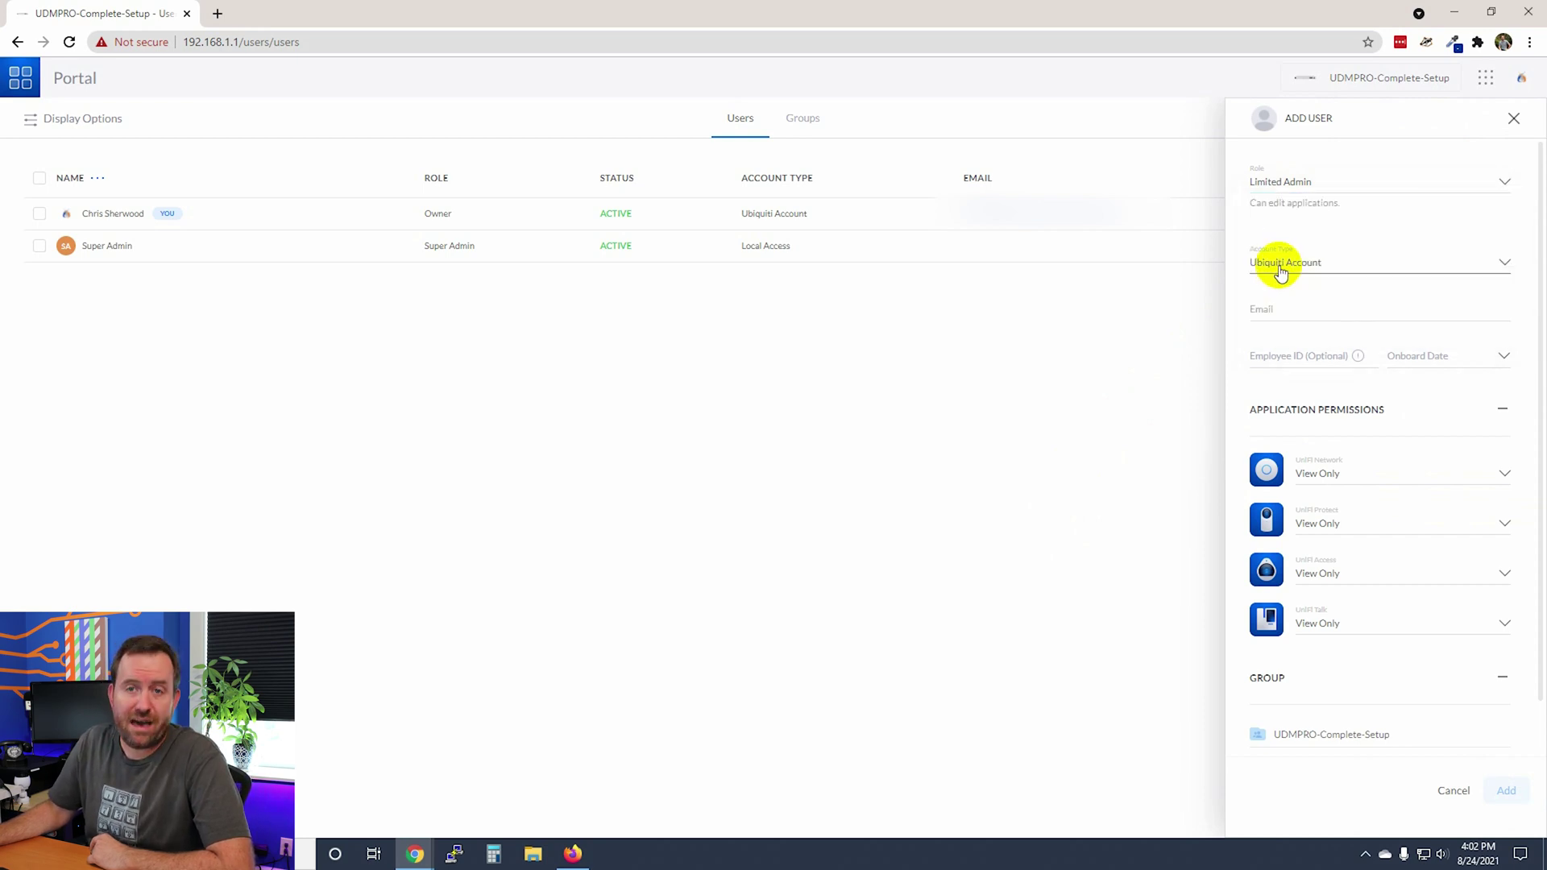
left_click(1280, 272)
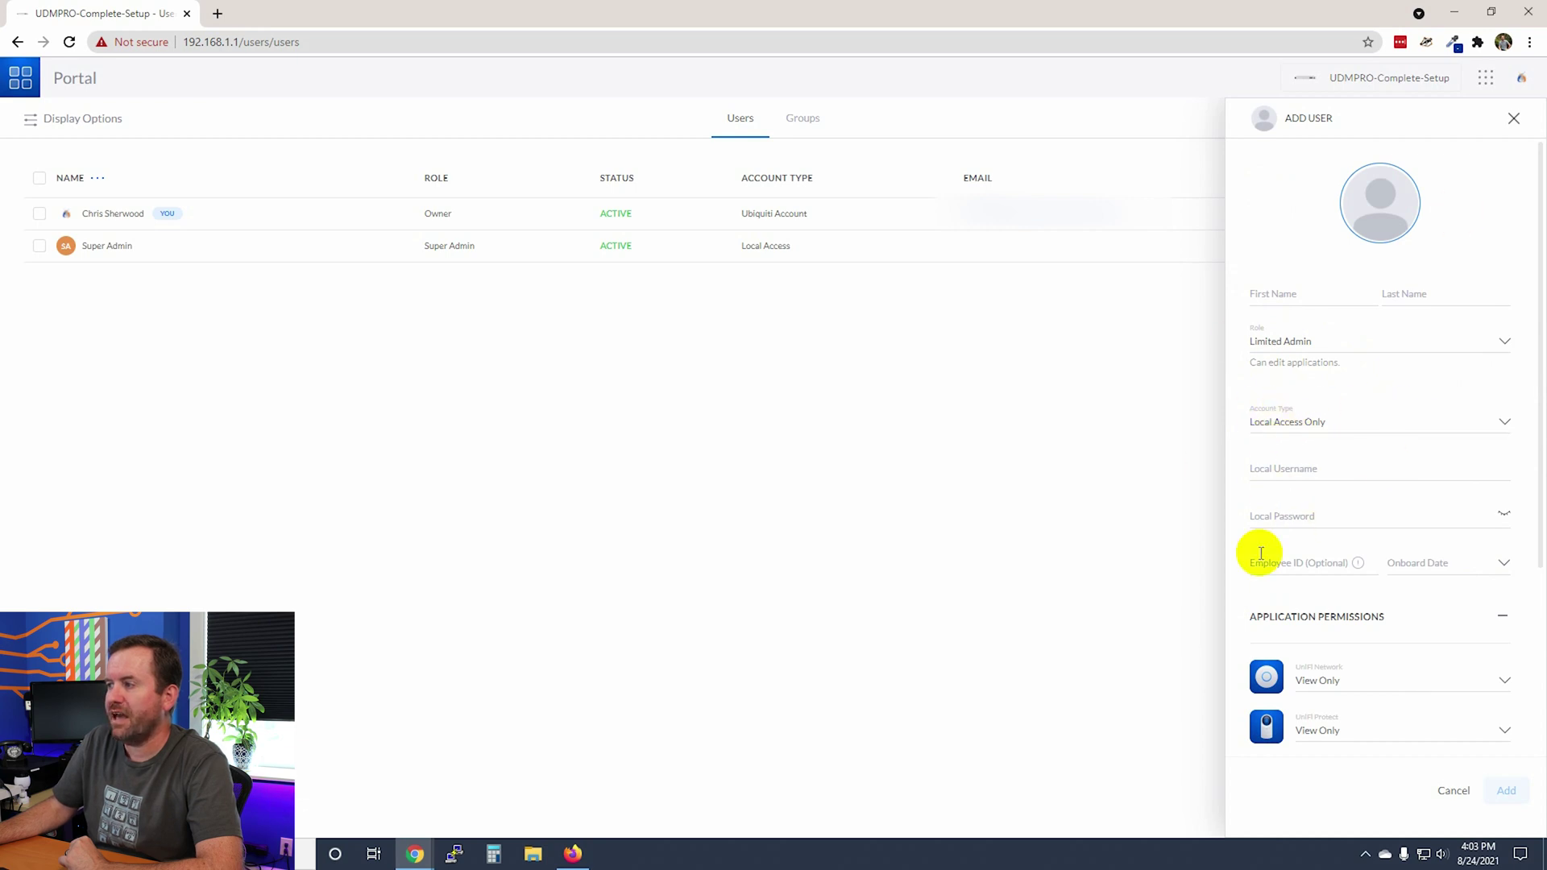
Choose Local Access Only as the new user's account type.
left_click(1397, 209)
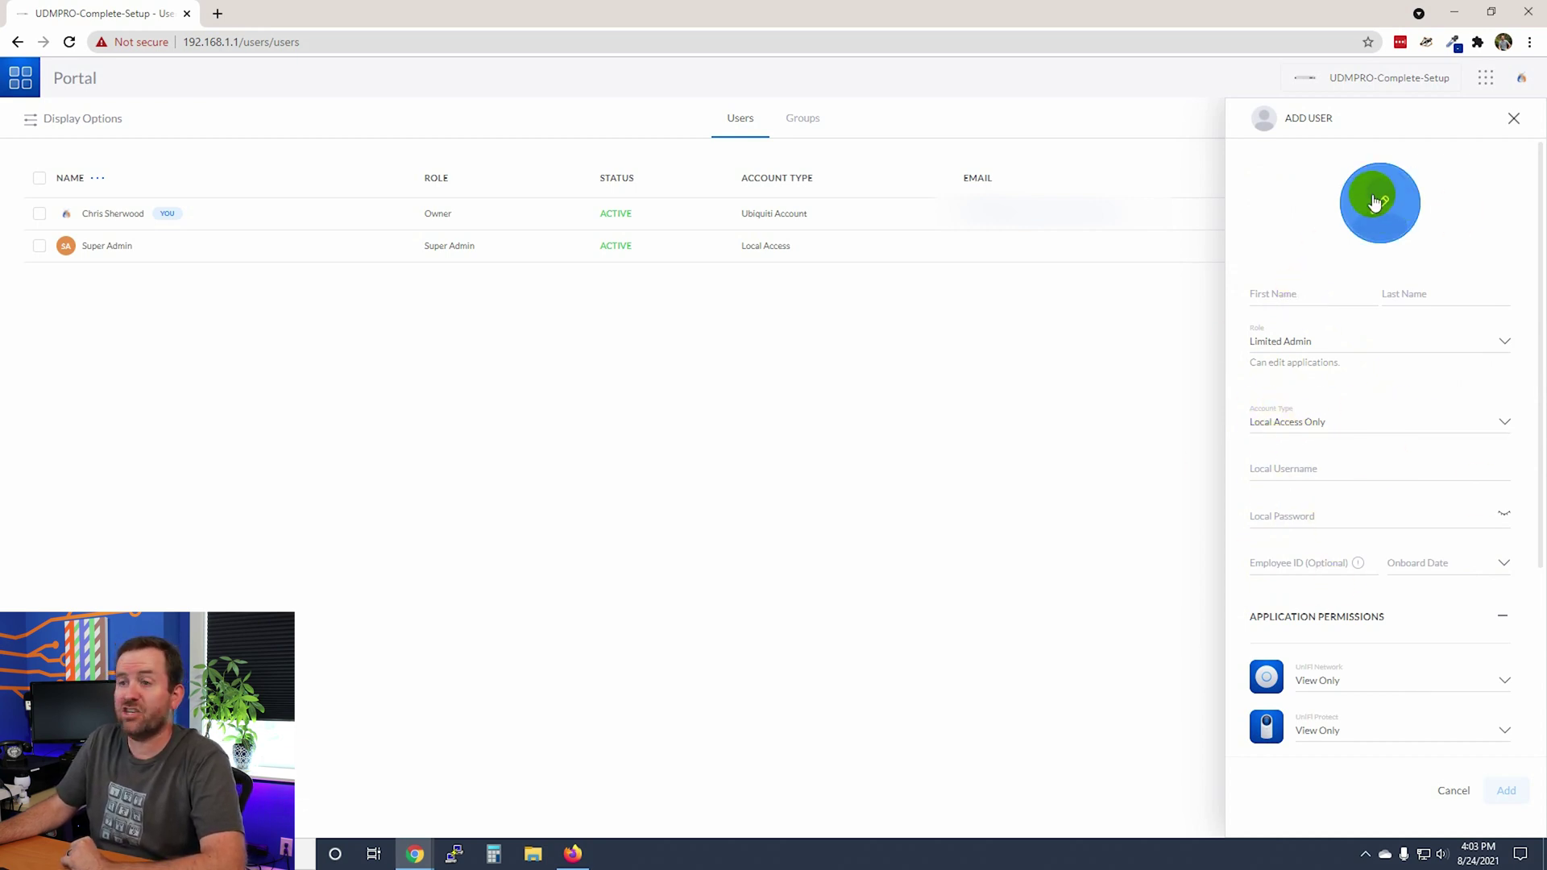
Enter the new user's first and last name.
left_click(1278, 293)
type("Joe")
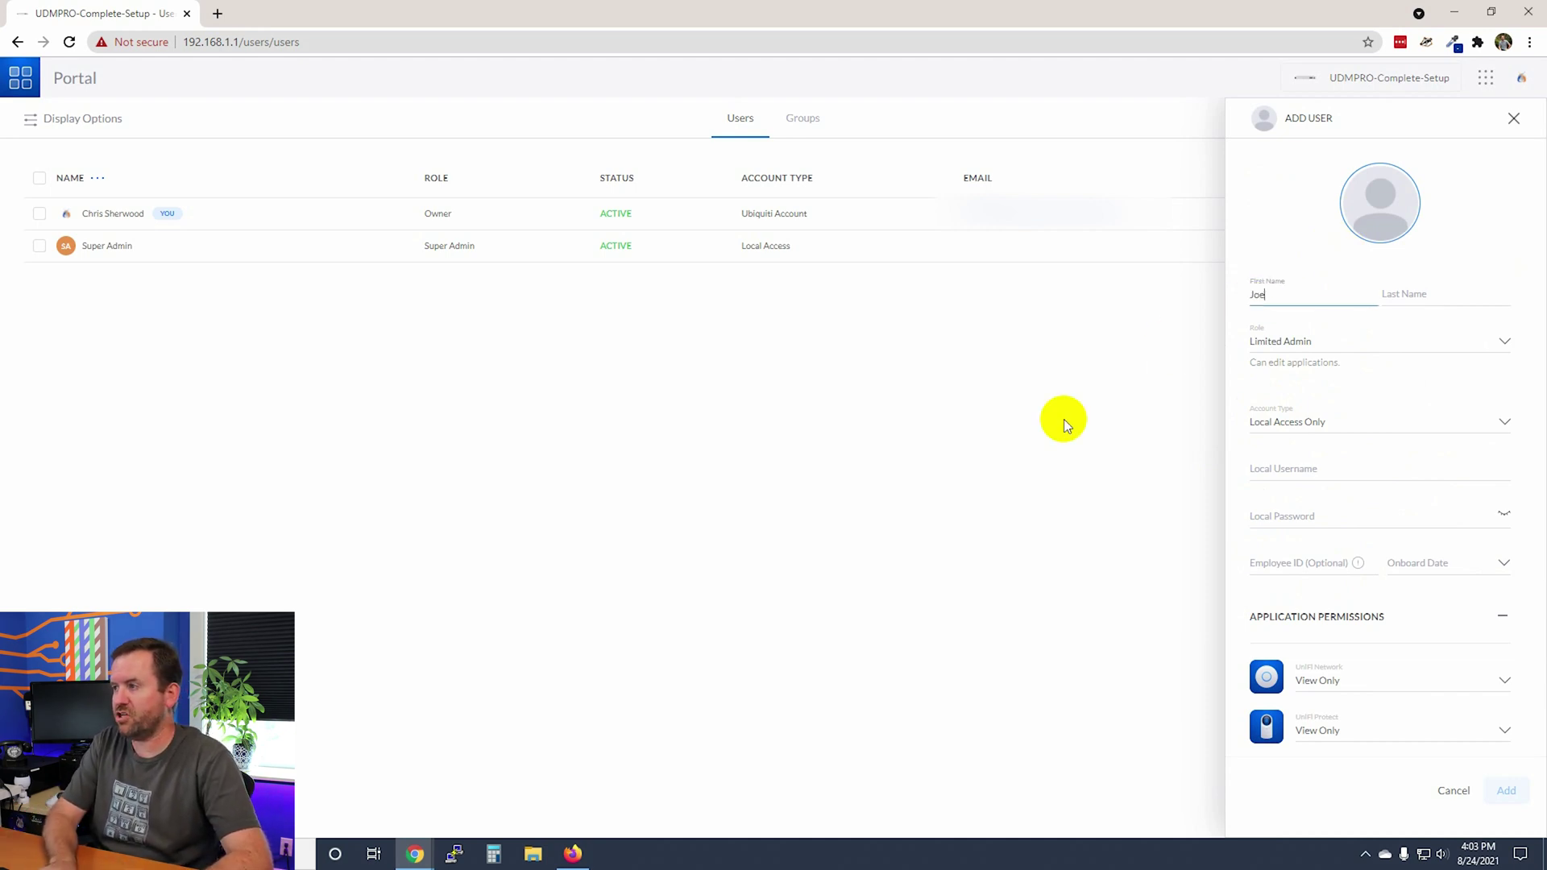
key("Tab")
type("Sm")
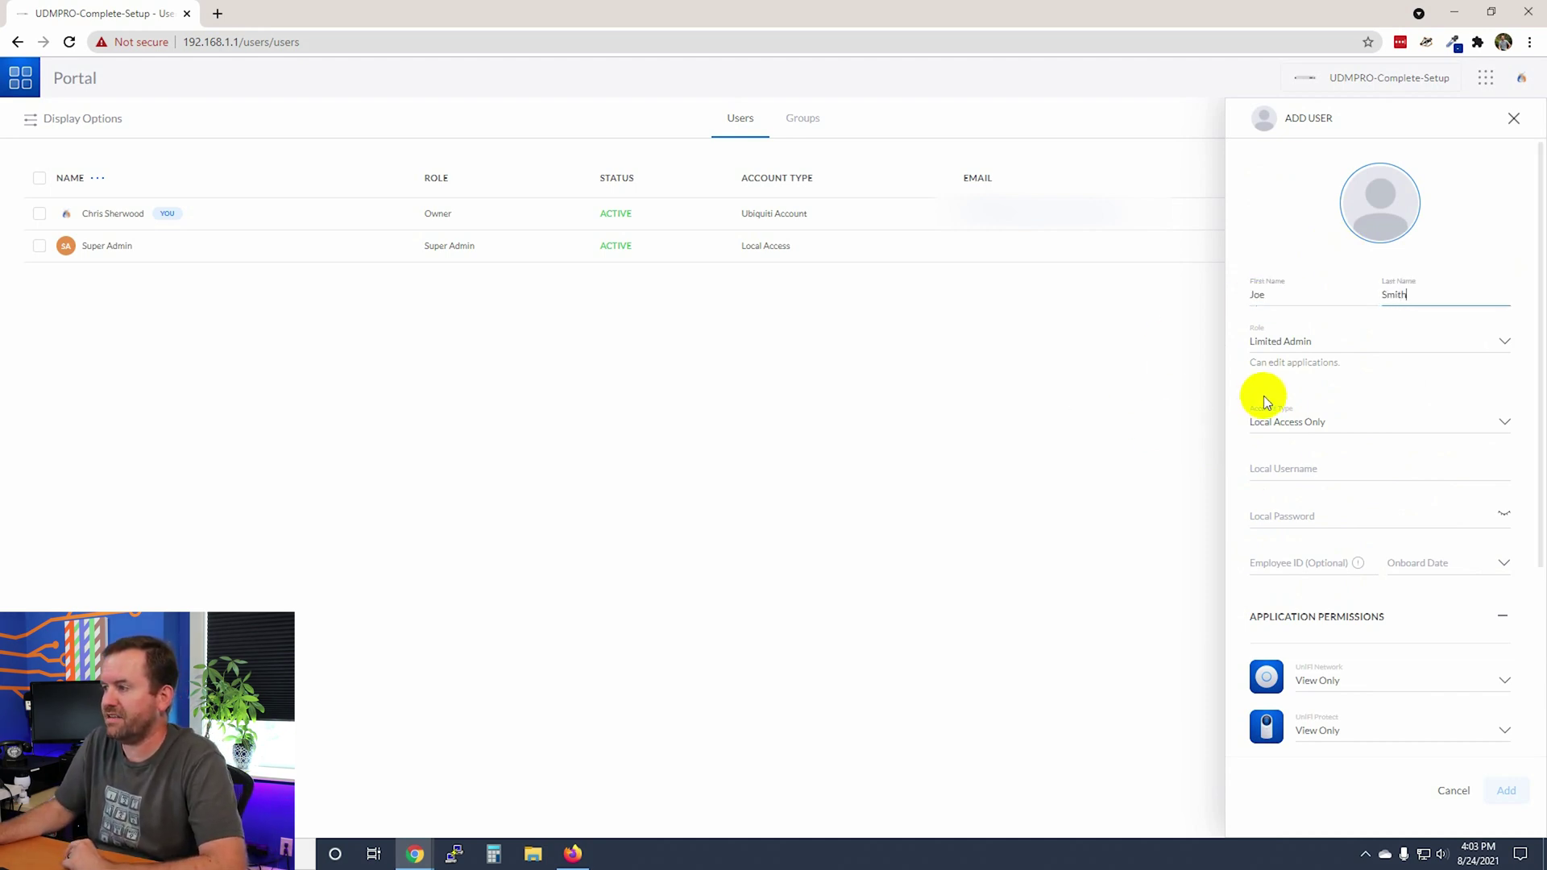
Fill in the local username and password, leaving employee ID and onboard date empty.
left_click(1284, 471)
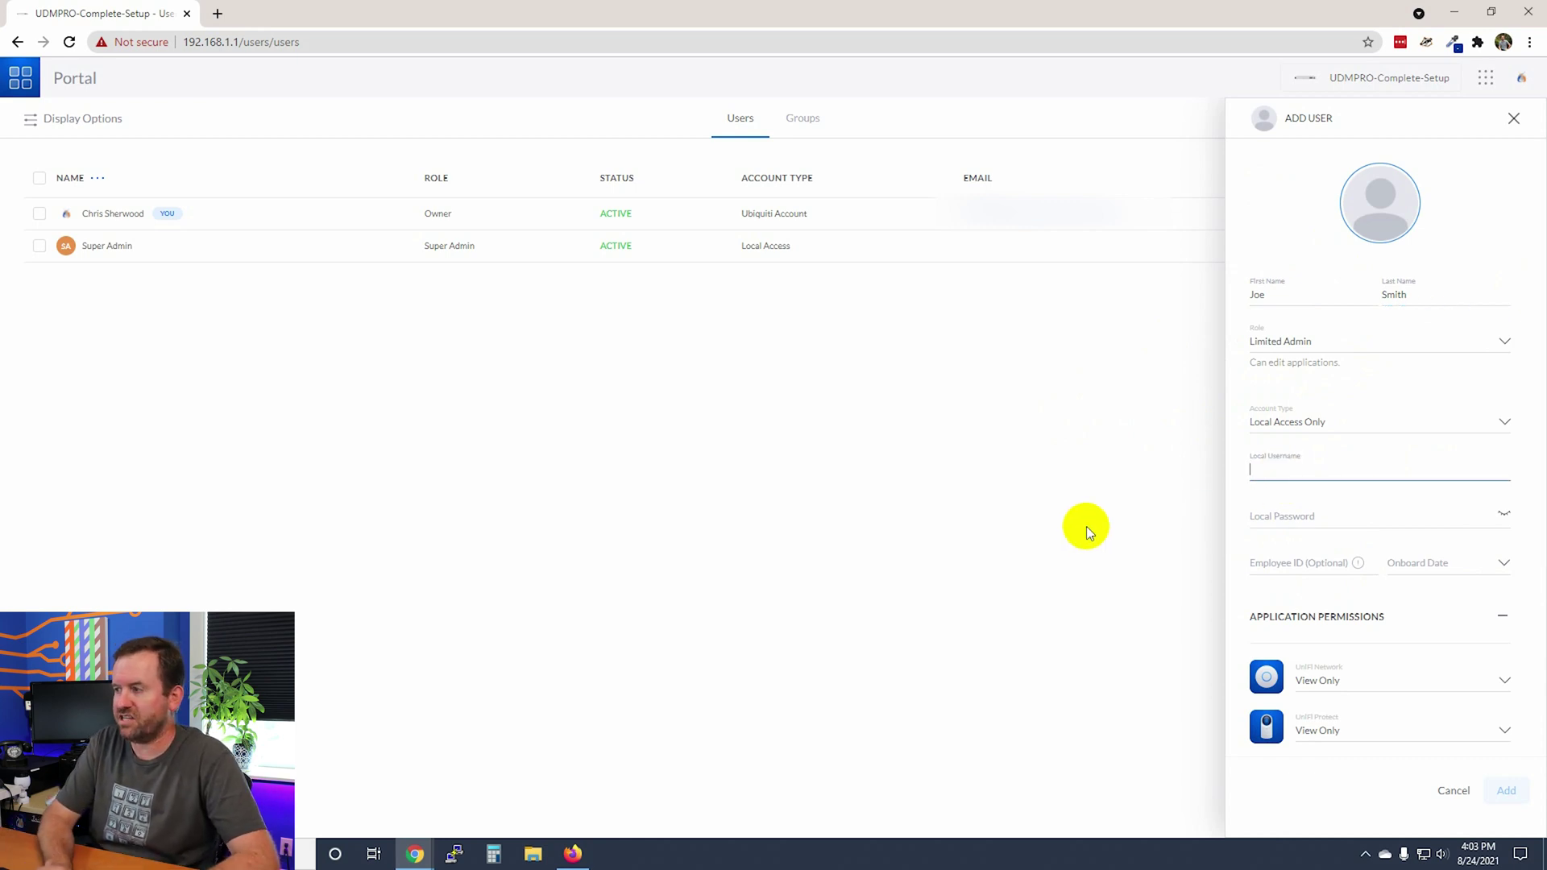
type("jsmith")
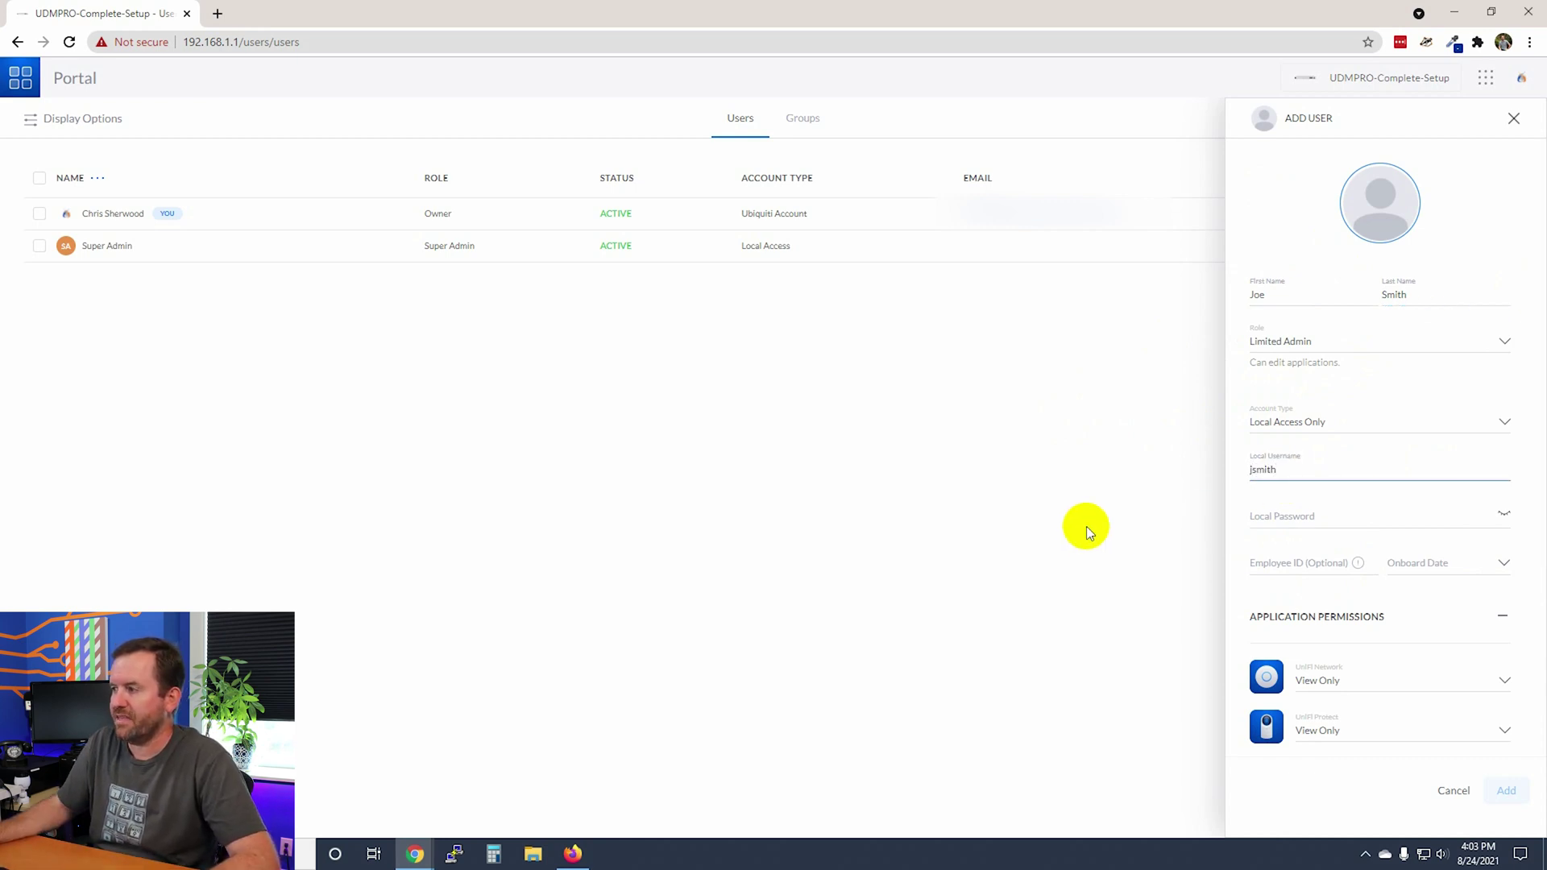
left_click(1309, 516)
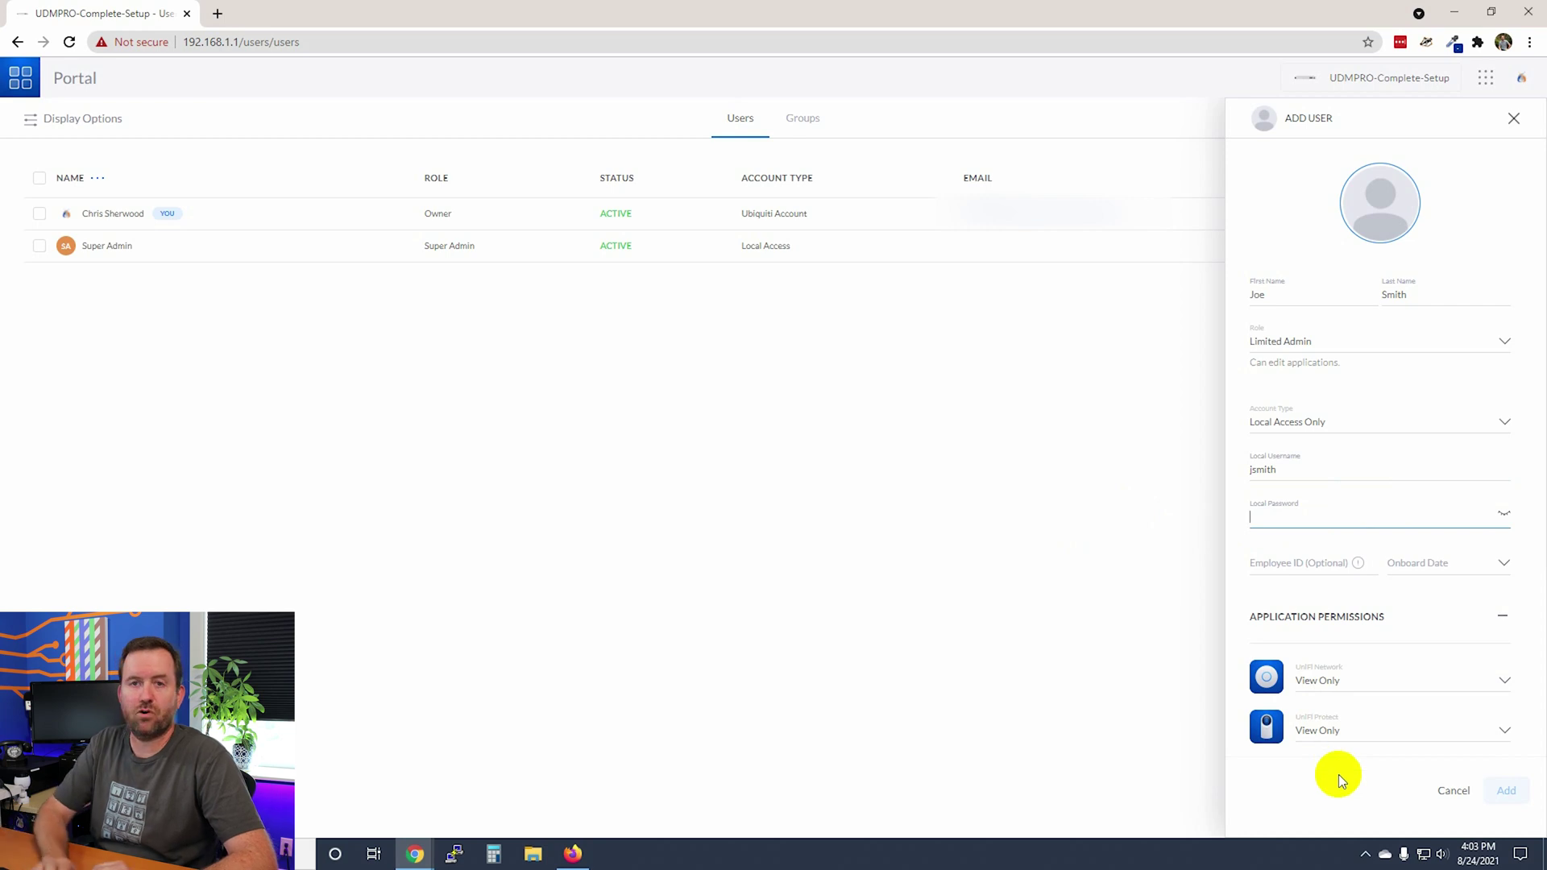
type("•••••••••••")
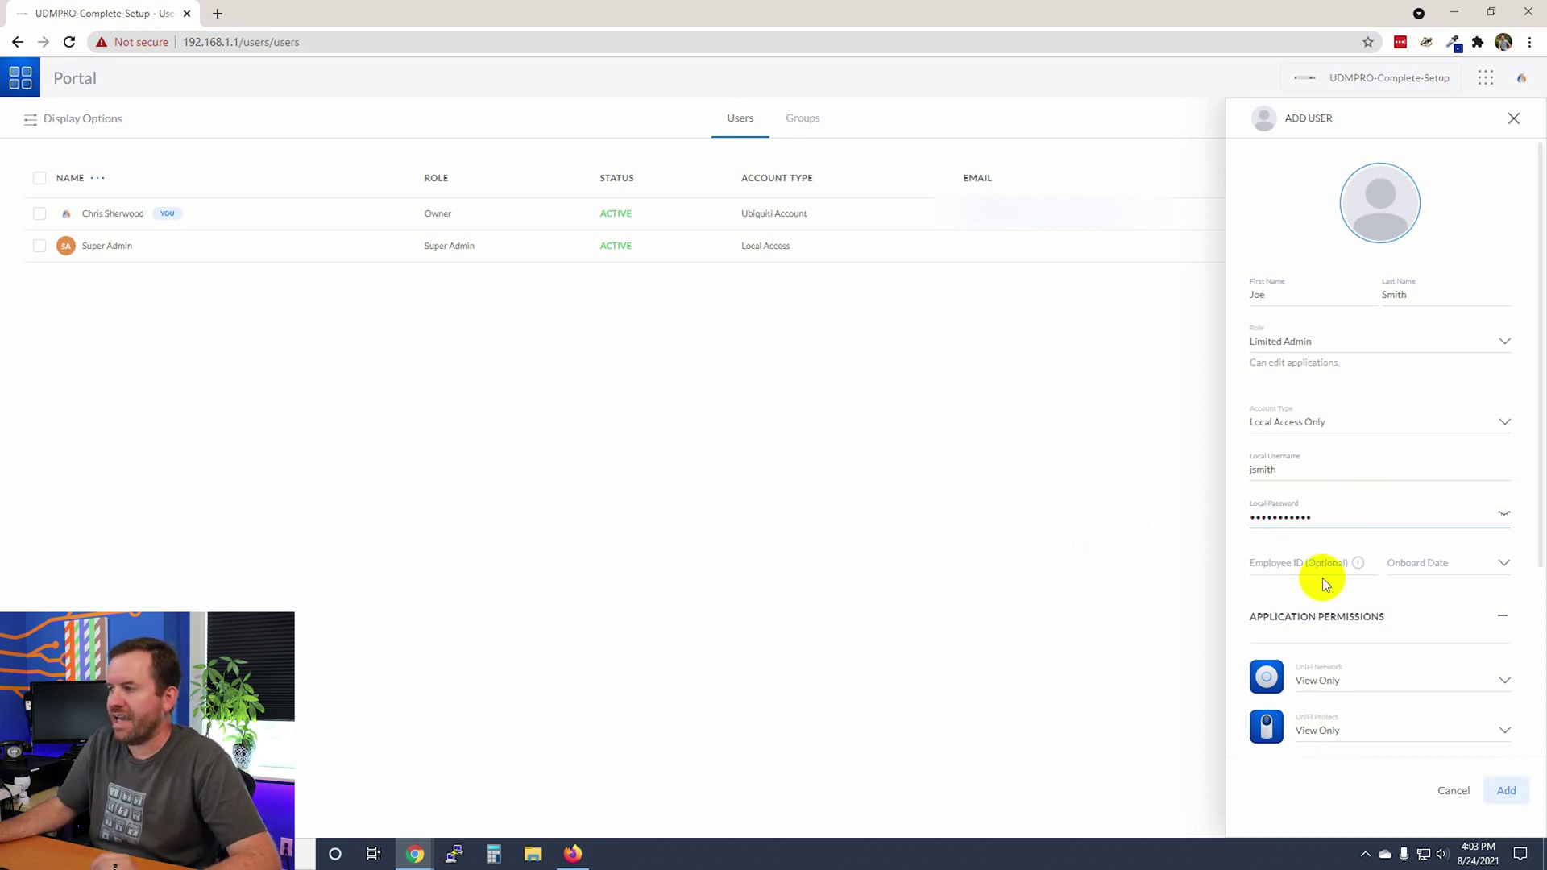
left_click(1307, 567)
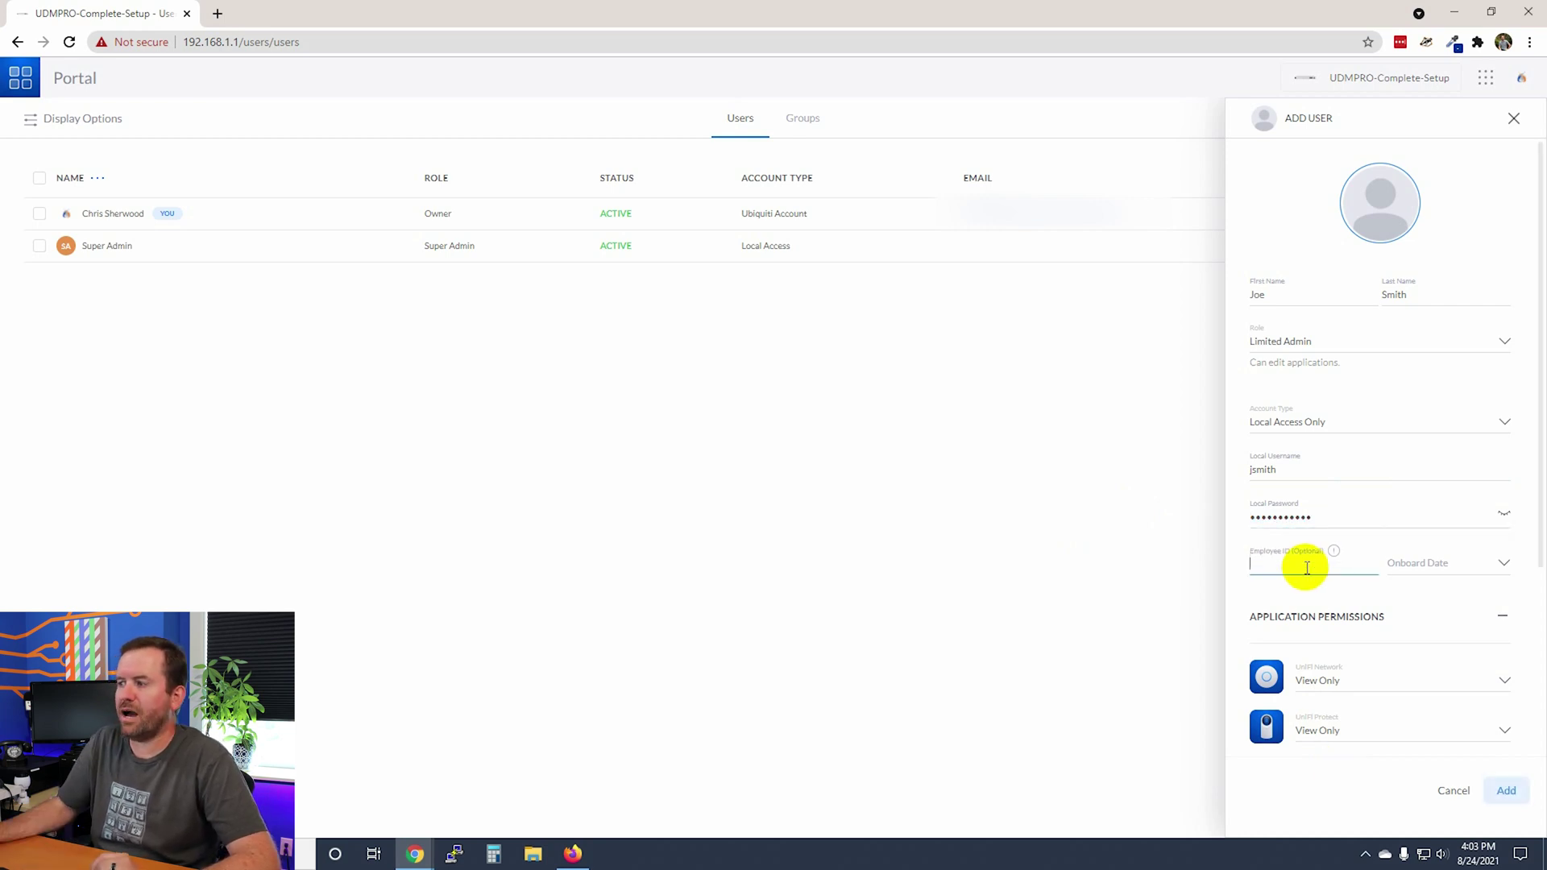
left_click(1428, 564)
left_click(1471, 562)
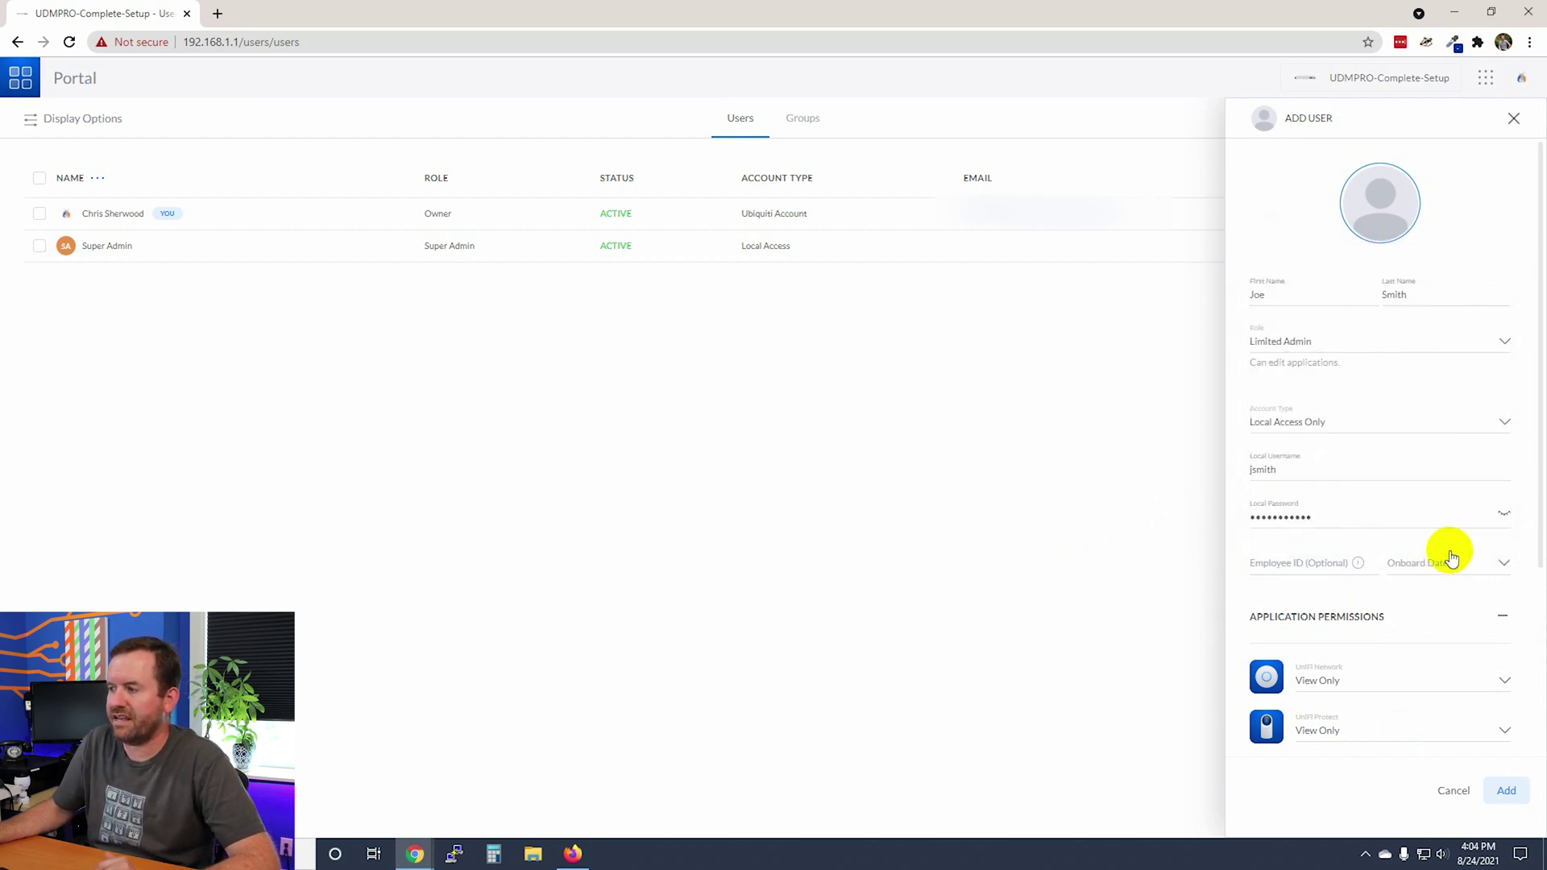
scroll(1392, 559, "down", 2)
Give the user no UniFi Network, UniFi Access or UniFi Talk permissions.
scroll(1391, 617, "down", 1)
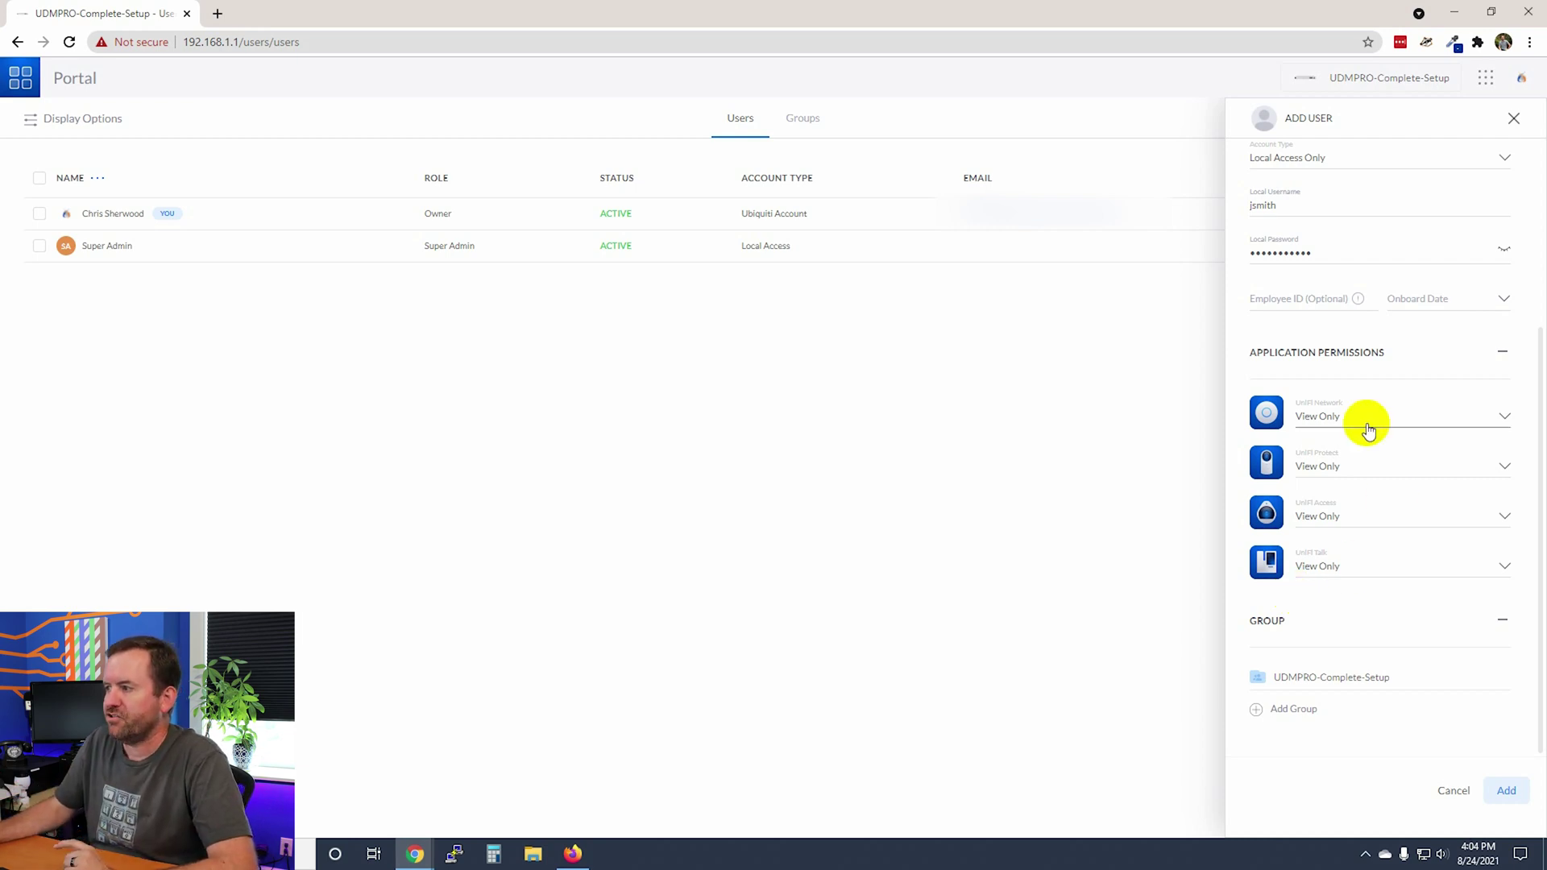
left_click(1503, 420)
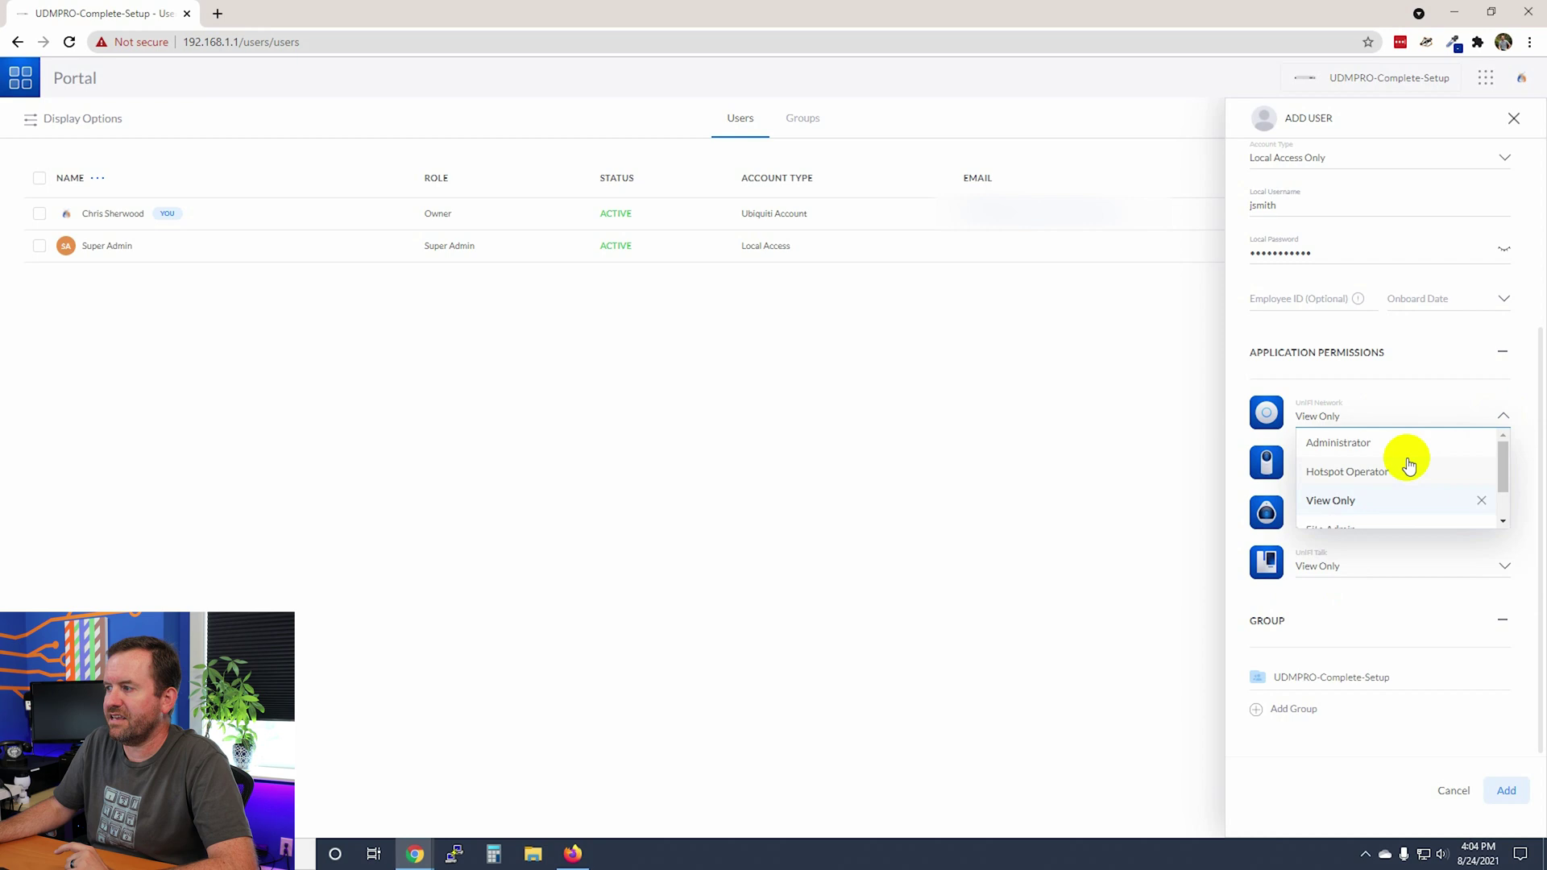
scroll(1357, 481, "down", 2)
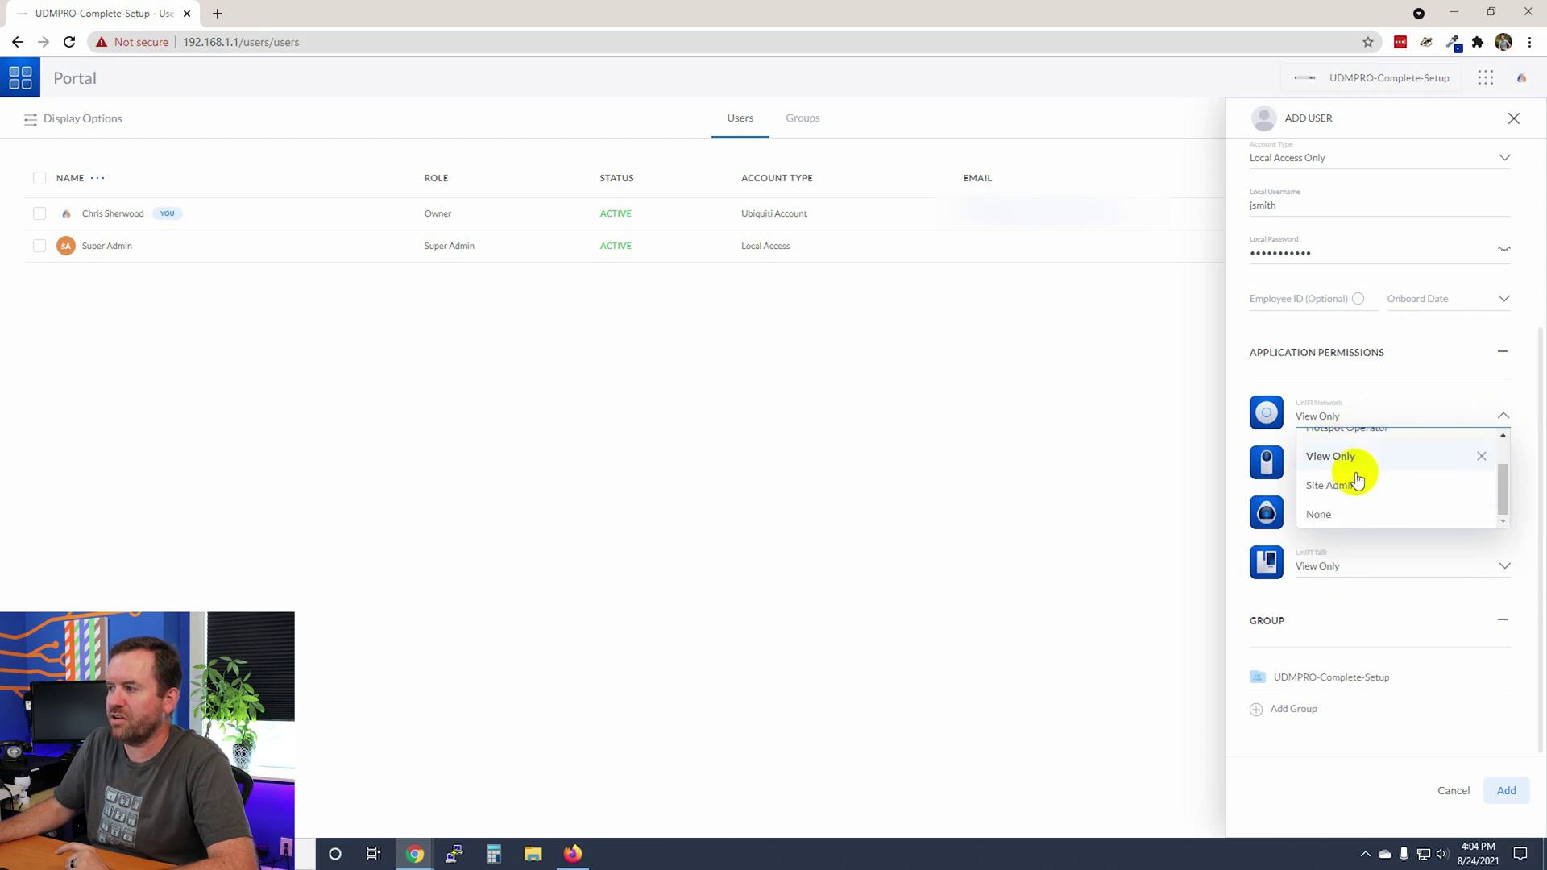
left_click(1320, 517)
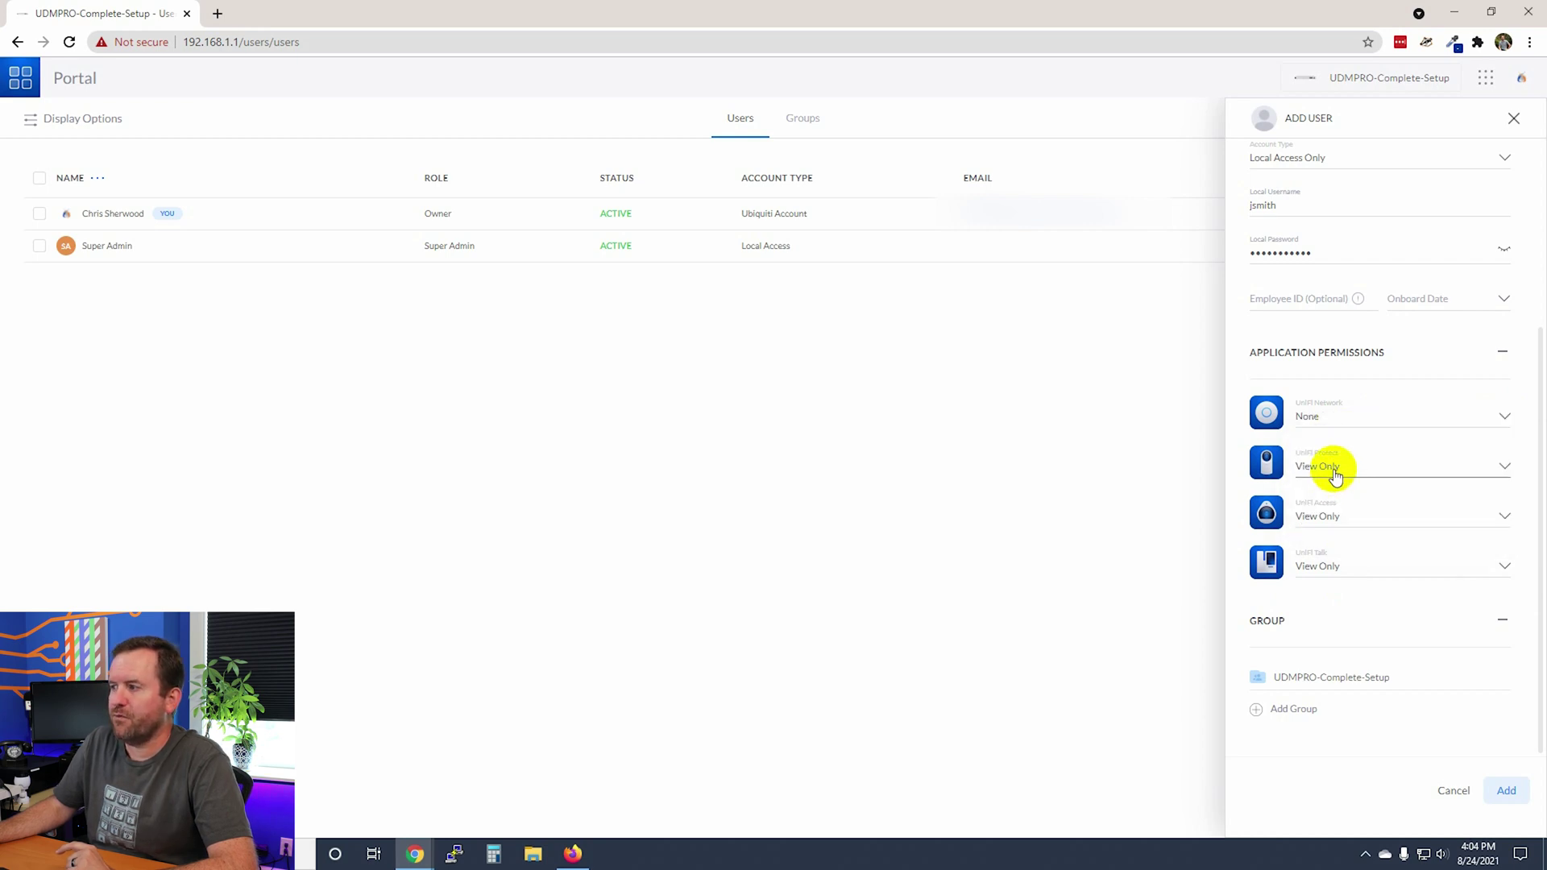
left_click(1500, 517)
left_click(1408, 600)
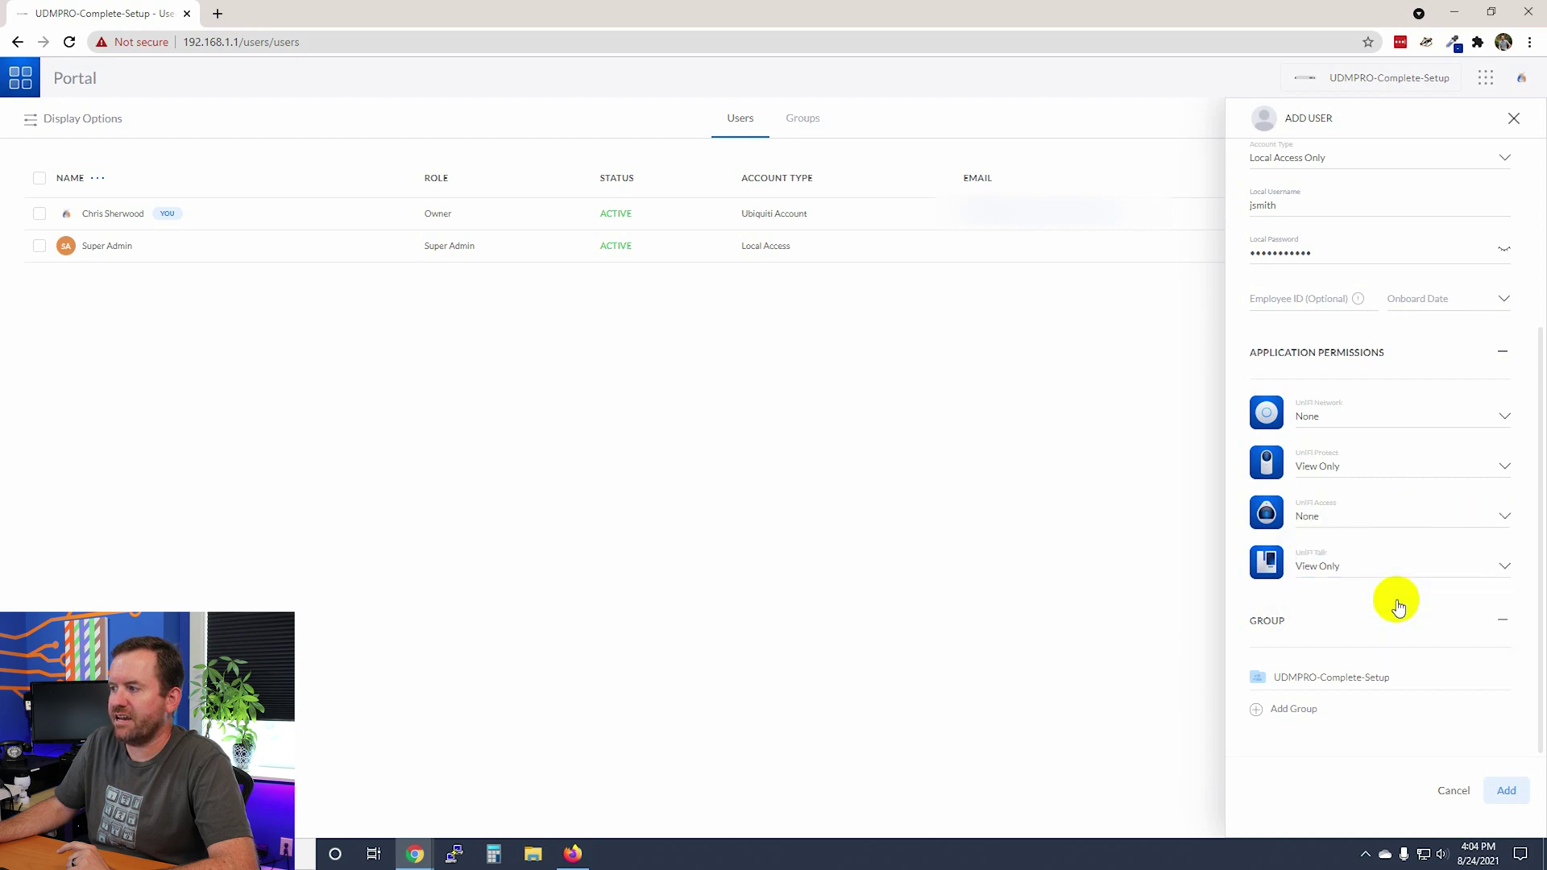
left_click(1502, 567)
left_click(1366, 654)
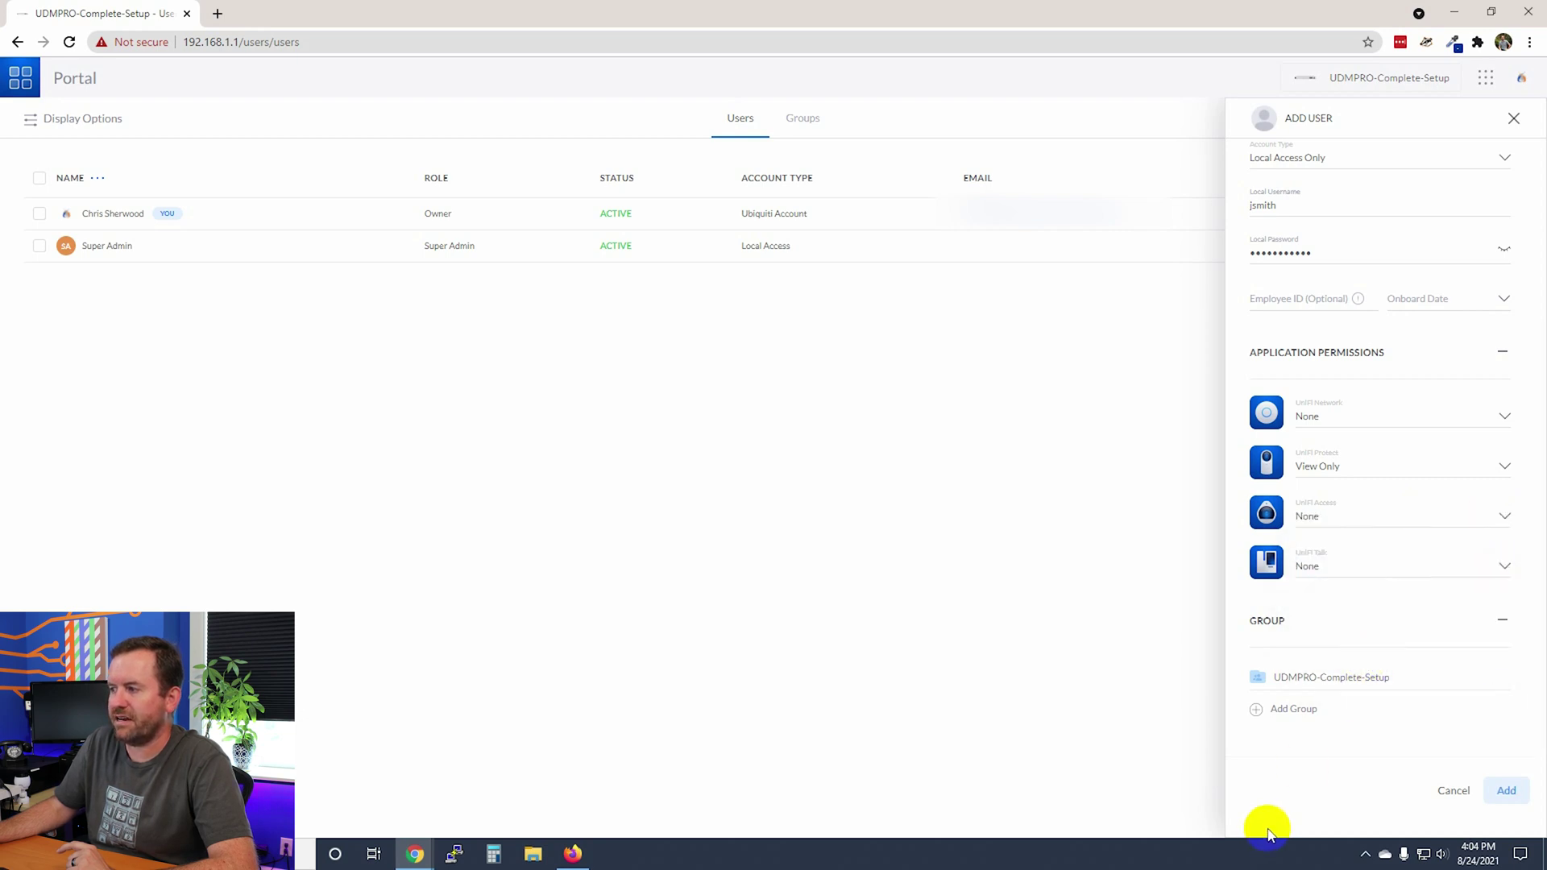
Set the user's Protect role to only 2nd Floor Cameras and create the account.
left_click(1503, 468)
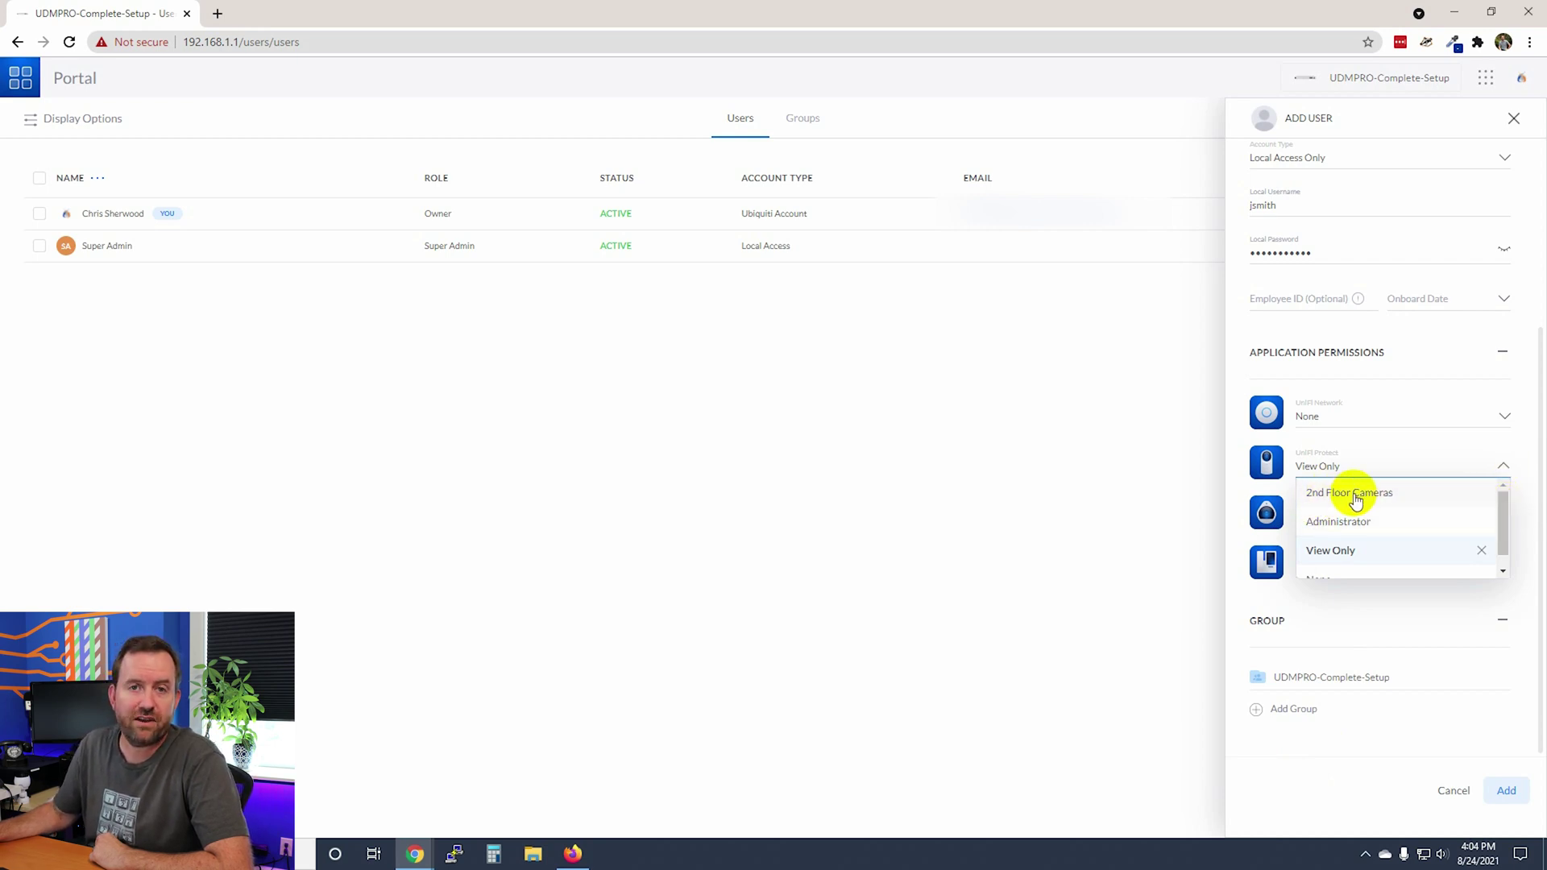
left_click(1356, 501)
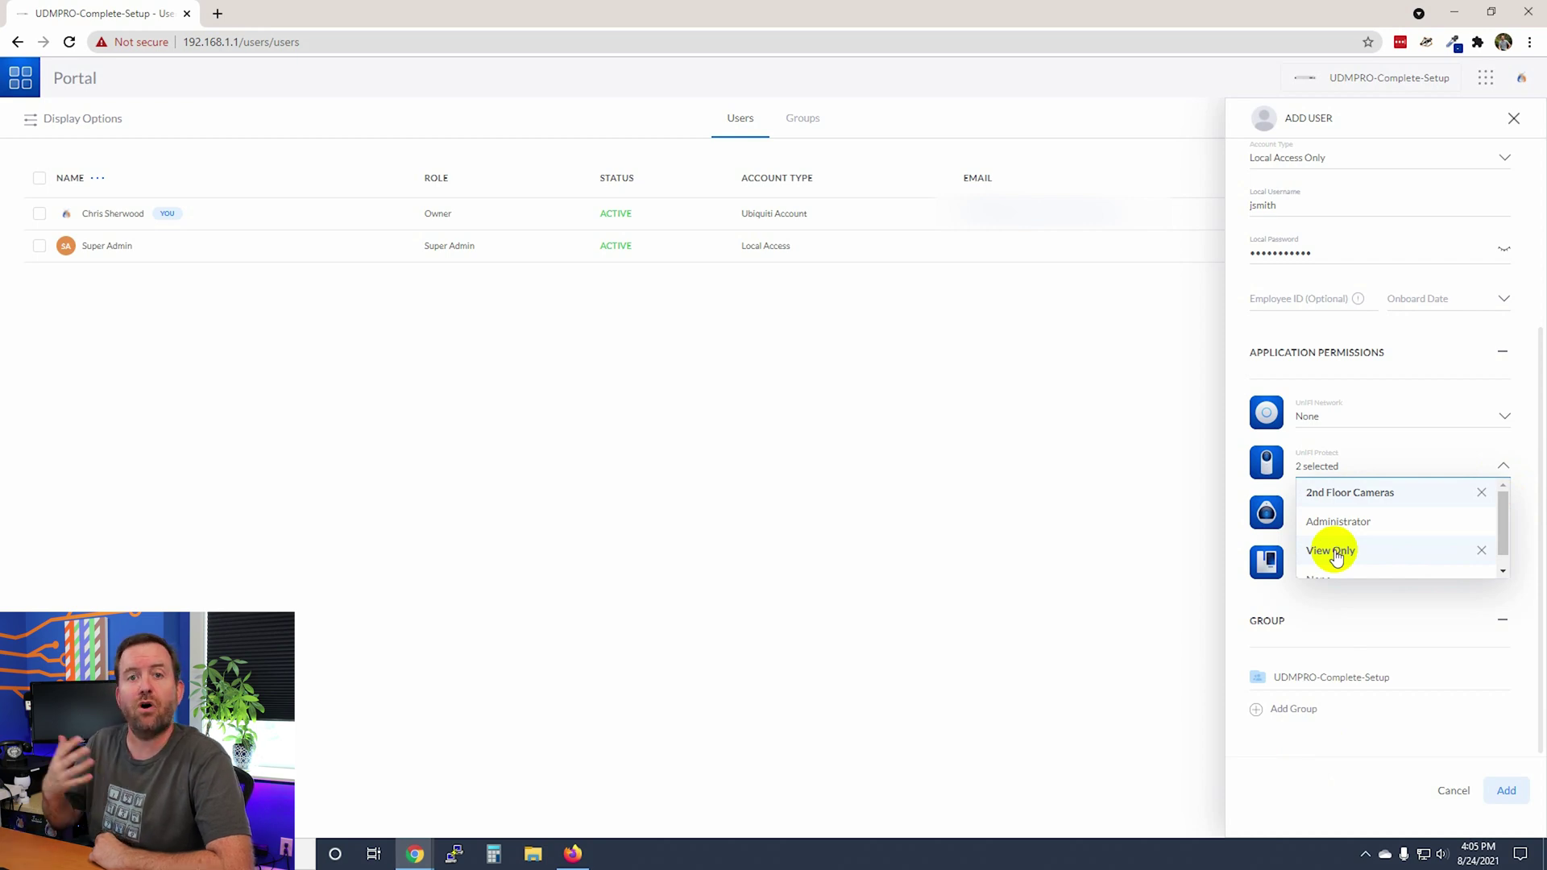
left_click(1480, 551)
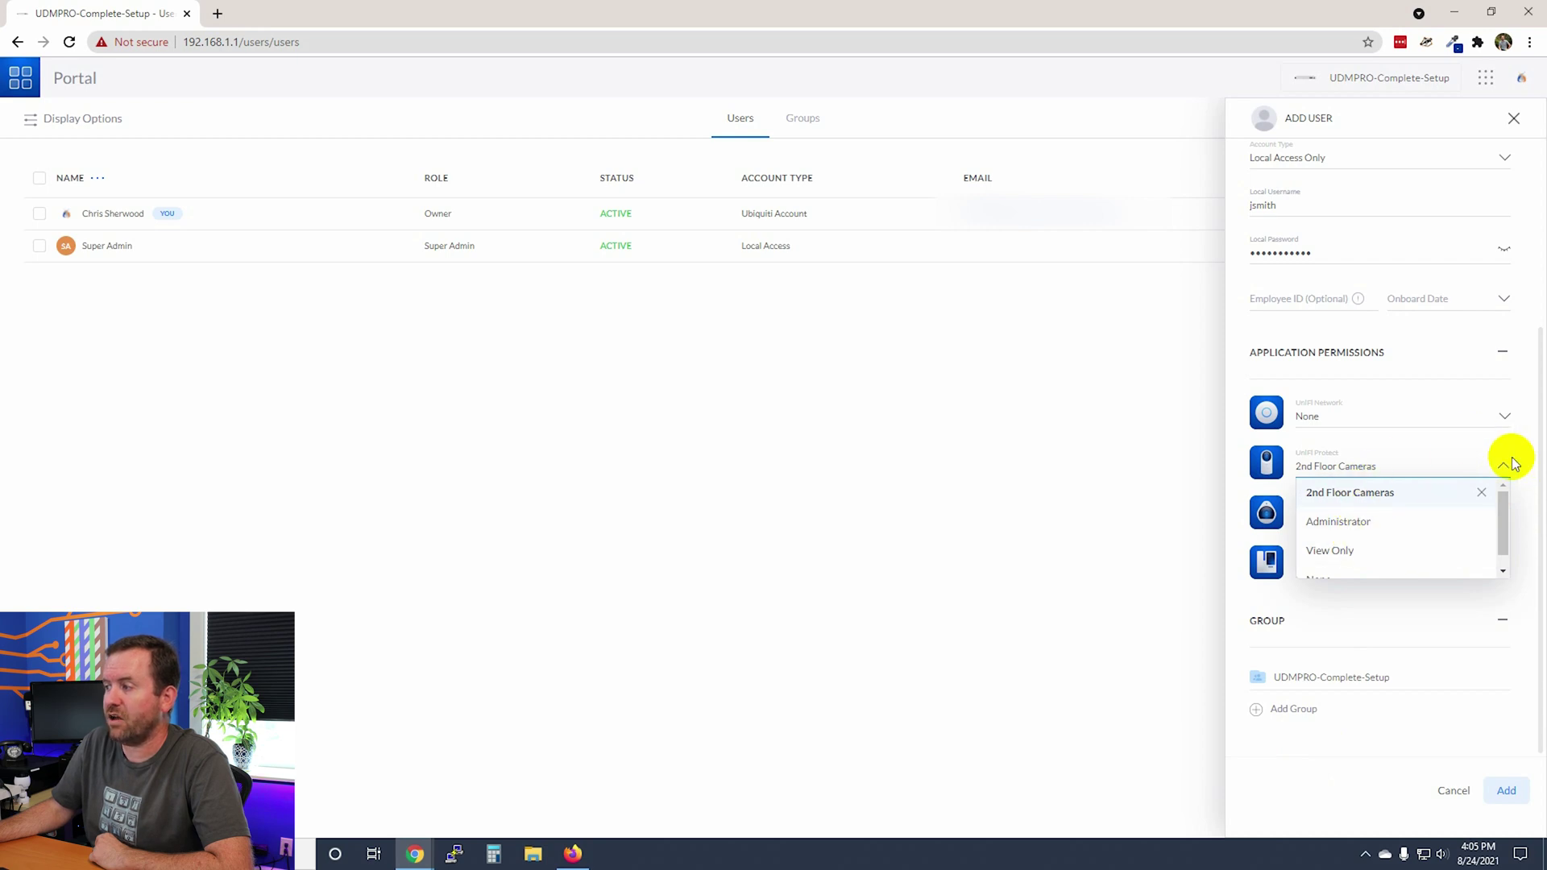
left_click(1348, 793)
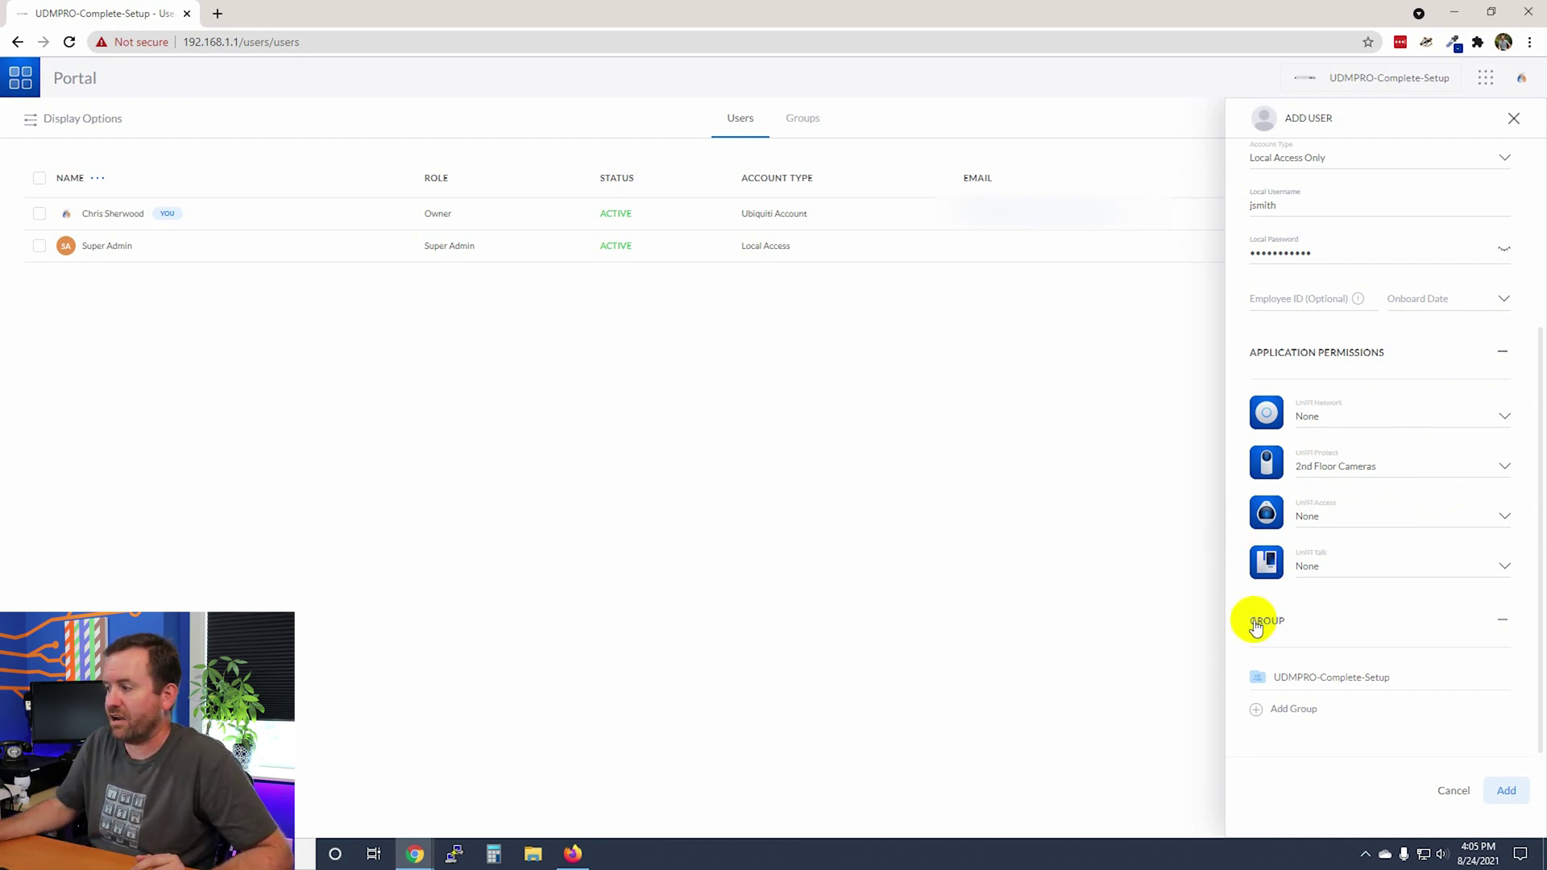
left_click(1506, 791)
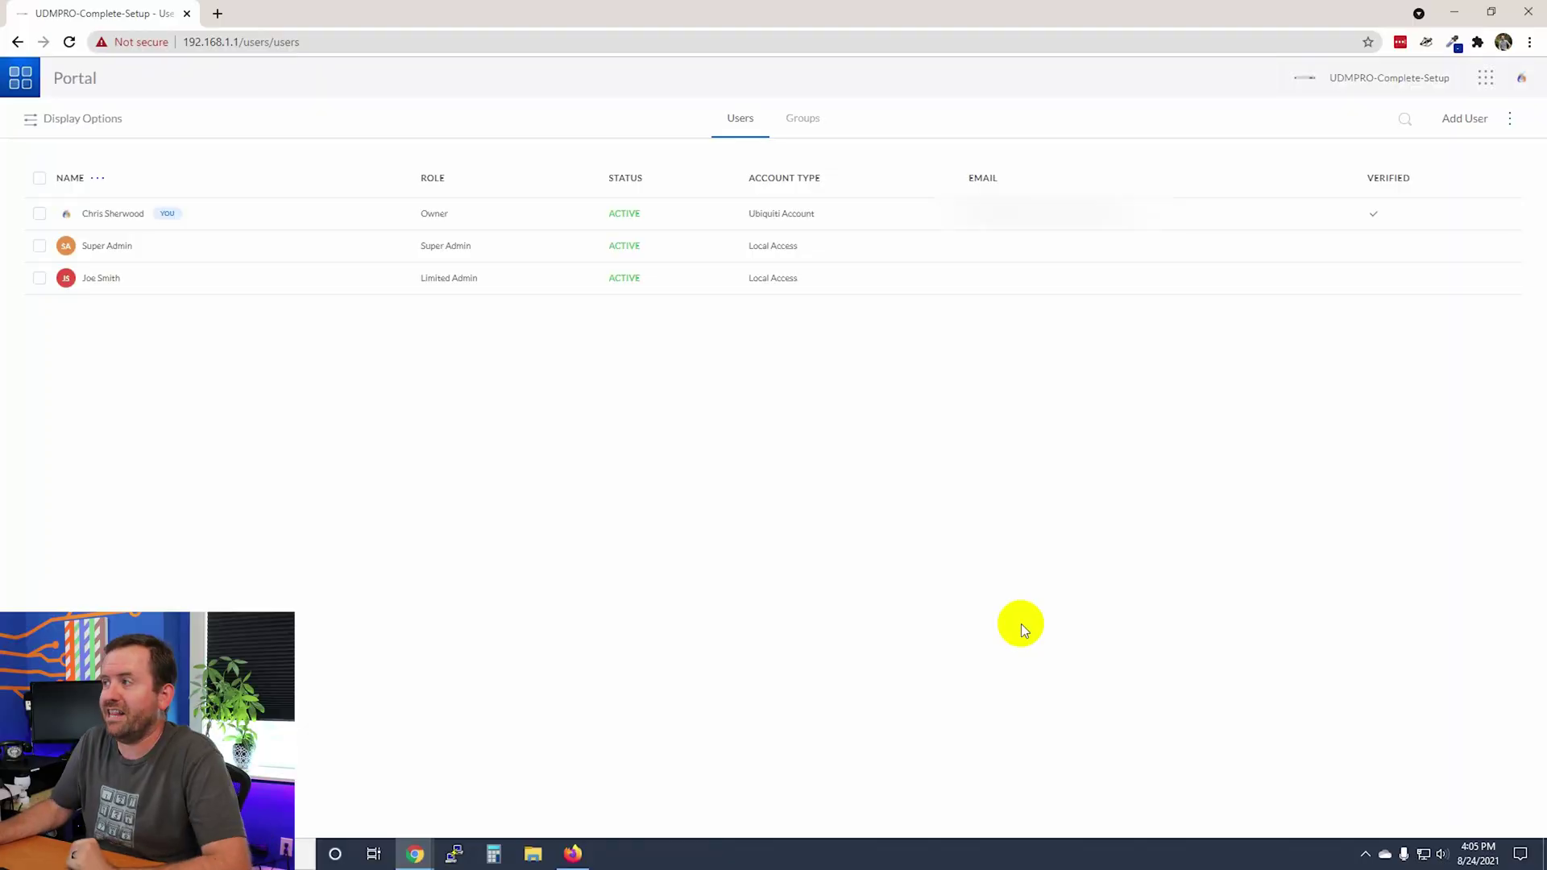
Sign out of the owner account and sign in as the new local user.
left_click(1521, 80)
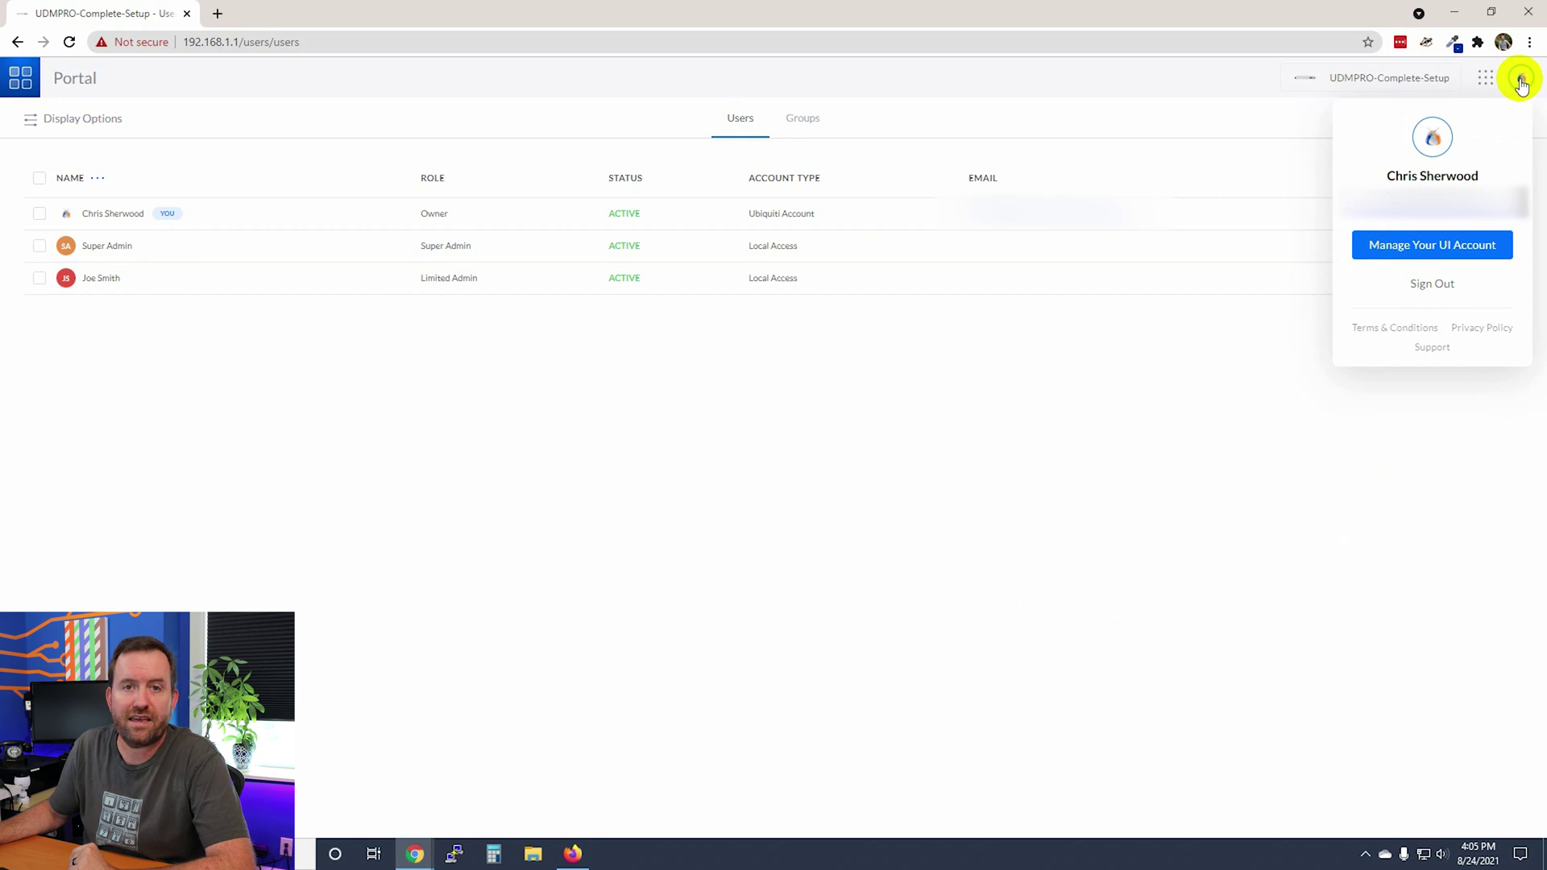
left_click(1417, 284)
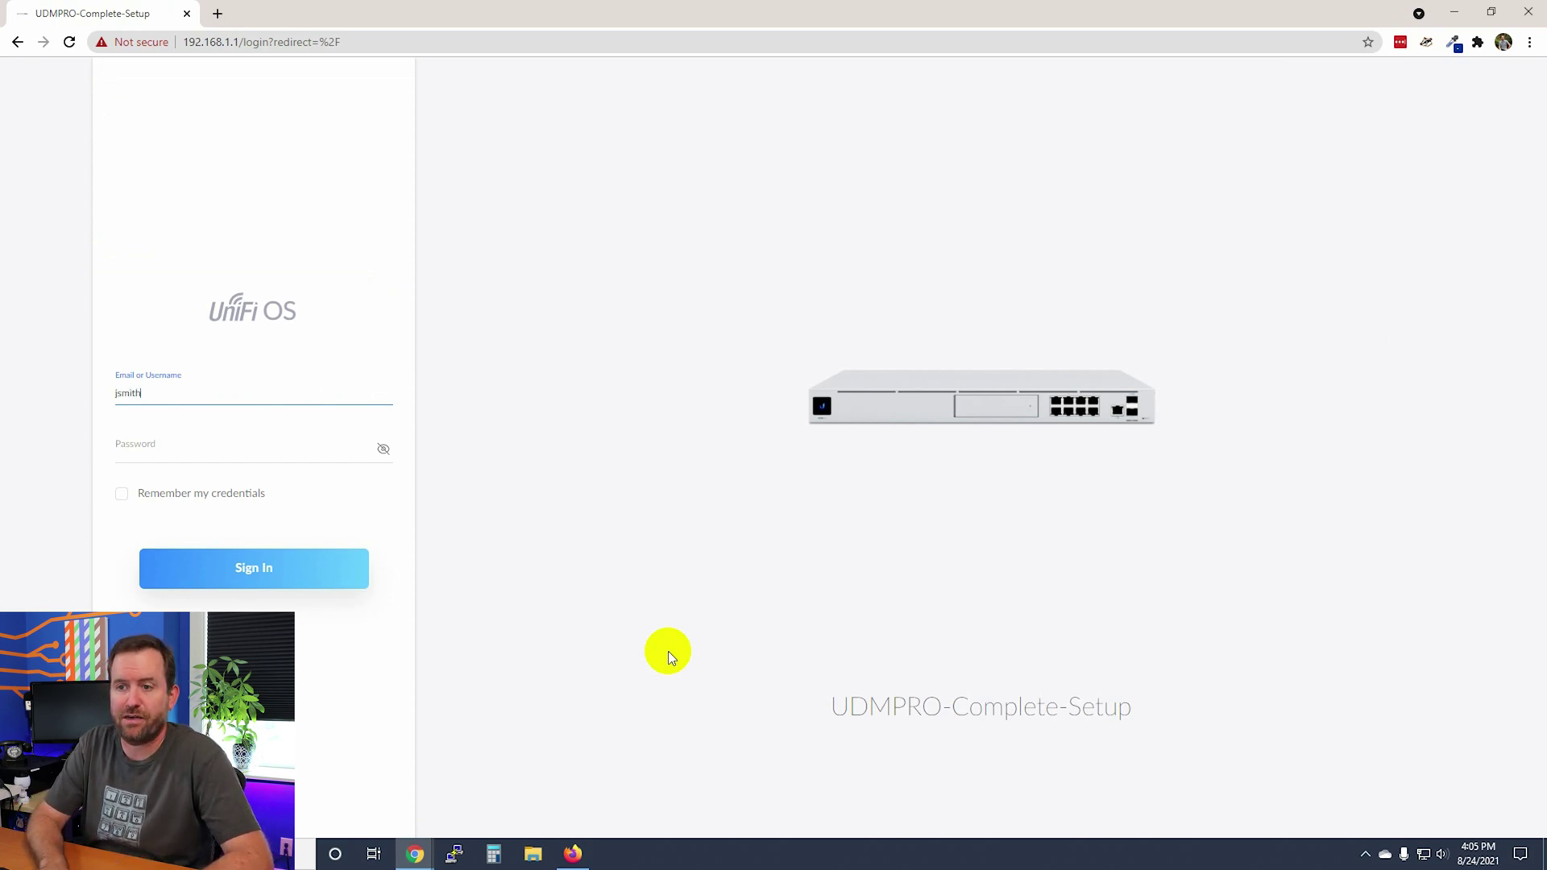
key("Tab")
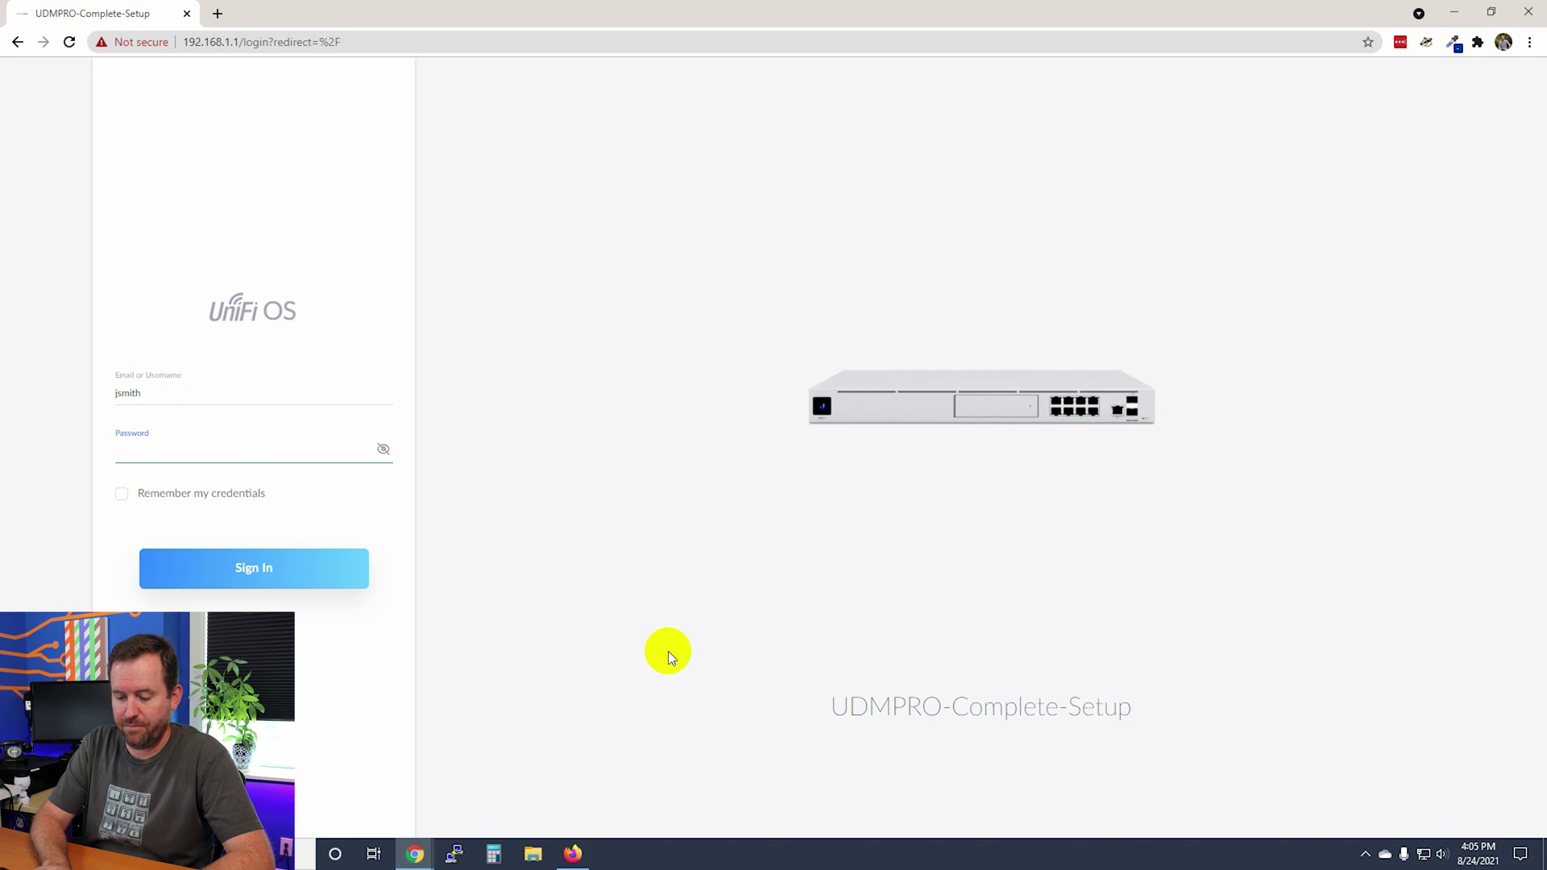
type("•••••••••••")
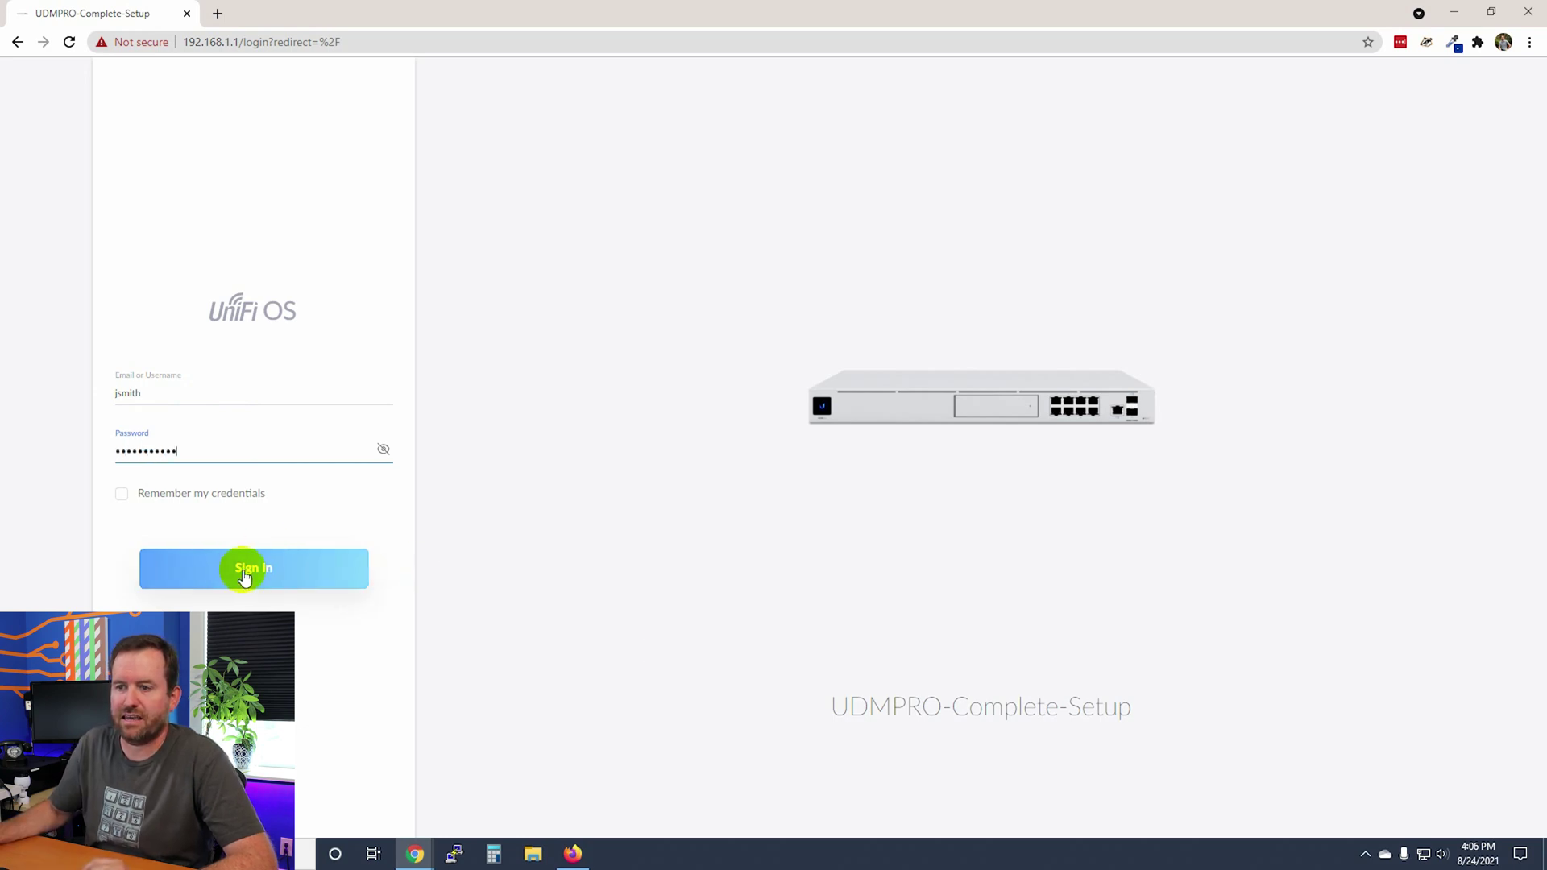
left_click(244, 570)
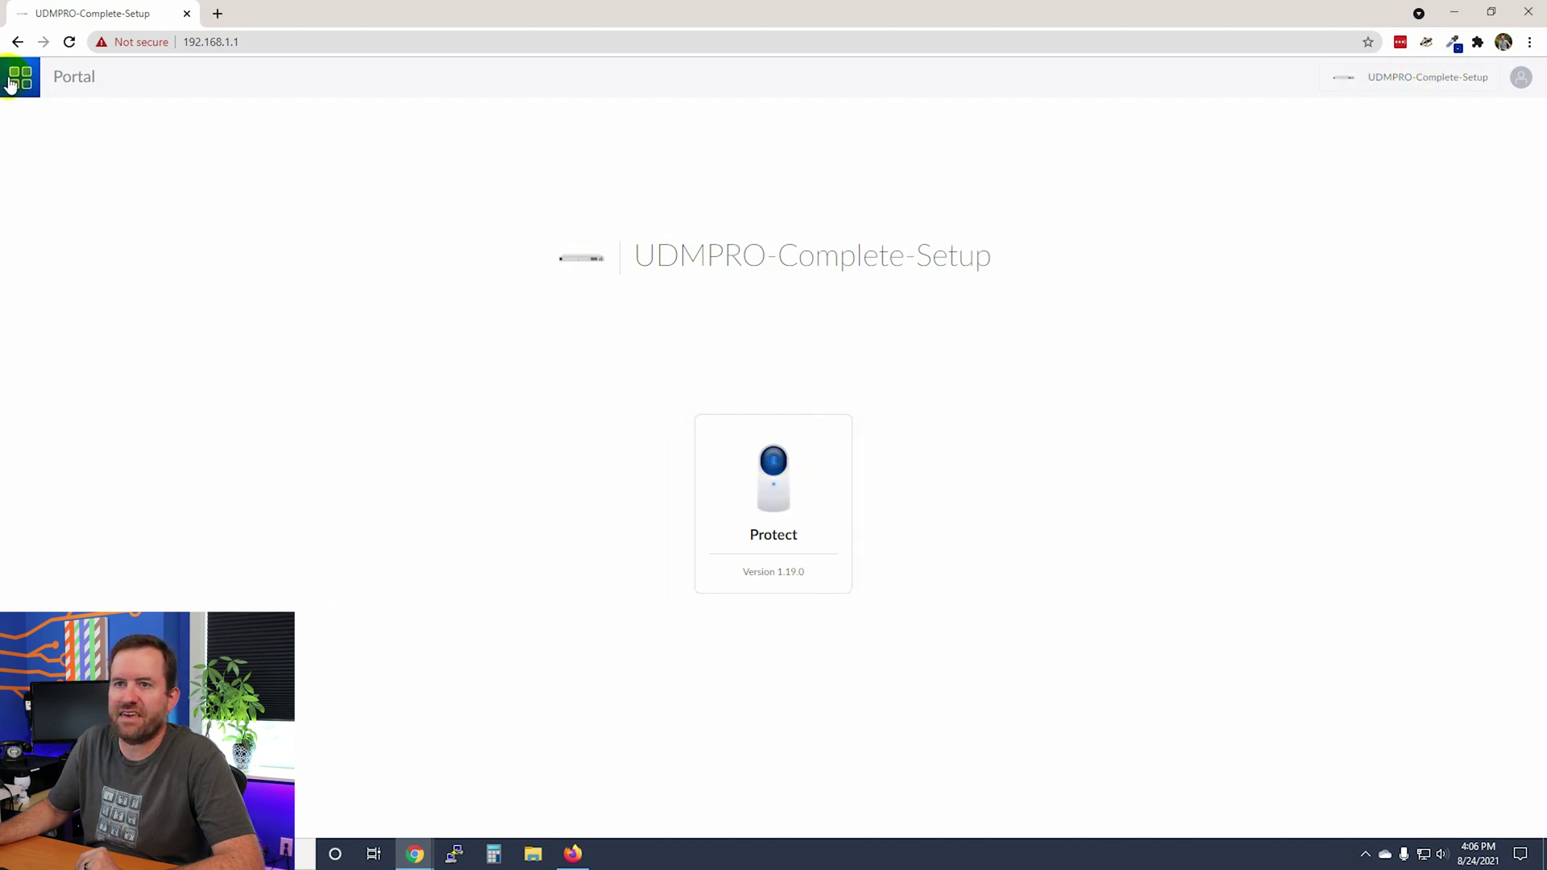
Confirm the signed-in account, then launch the Protect application from the portal.
left_click(1520, 77)
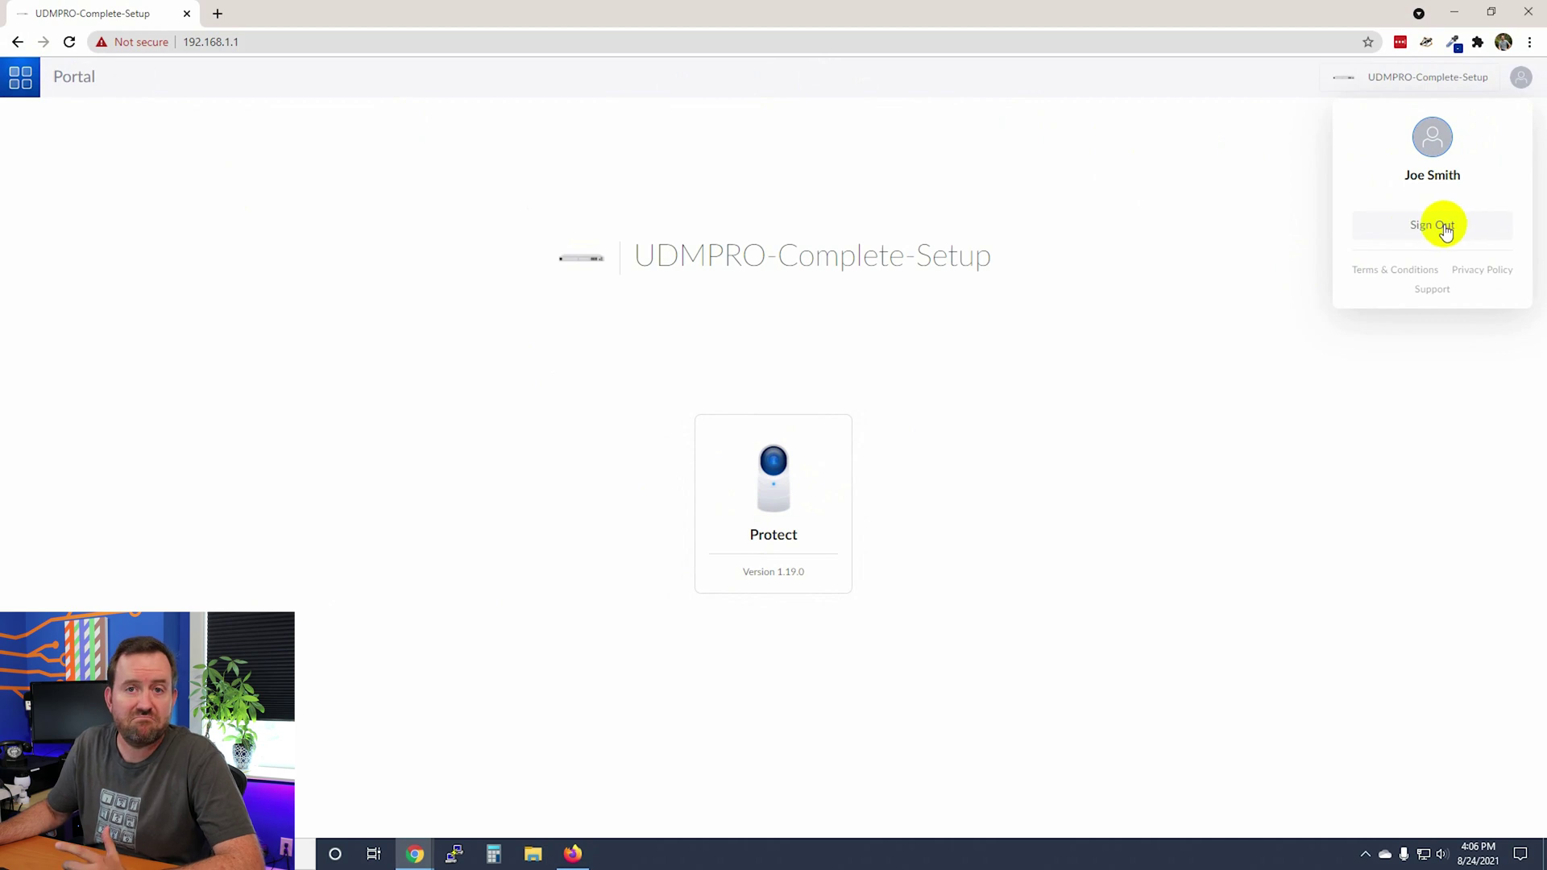
left_click(774, 487)
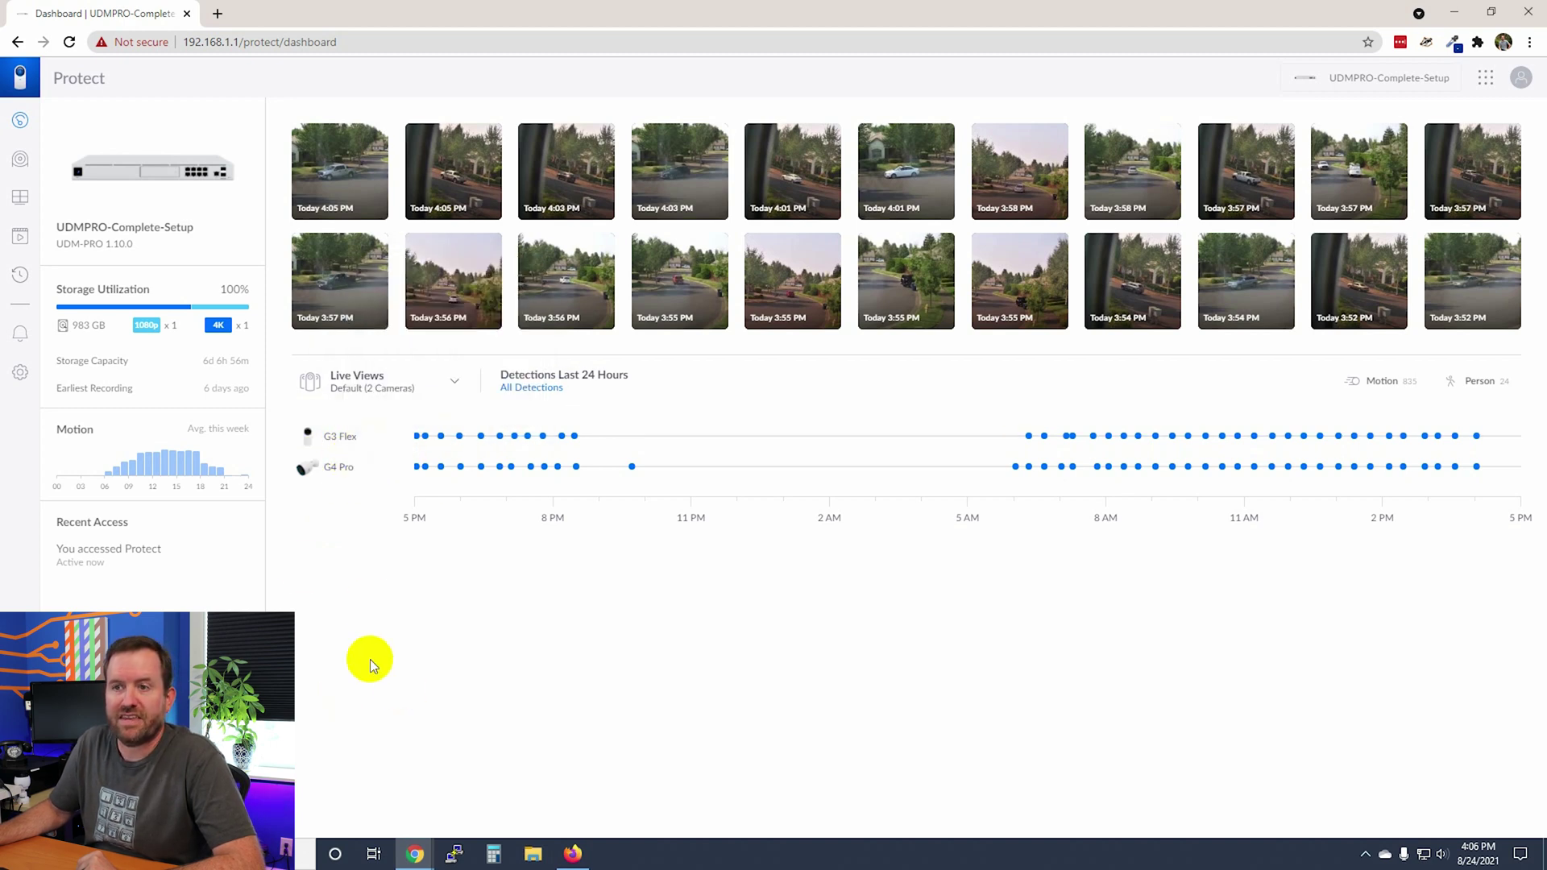
Clear the stray text selection and show the UniFi Devices list.
left_click(58, 285)
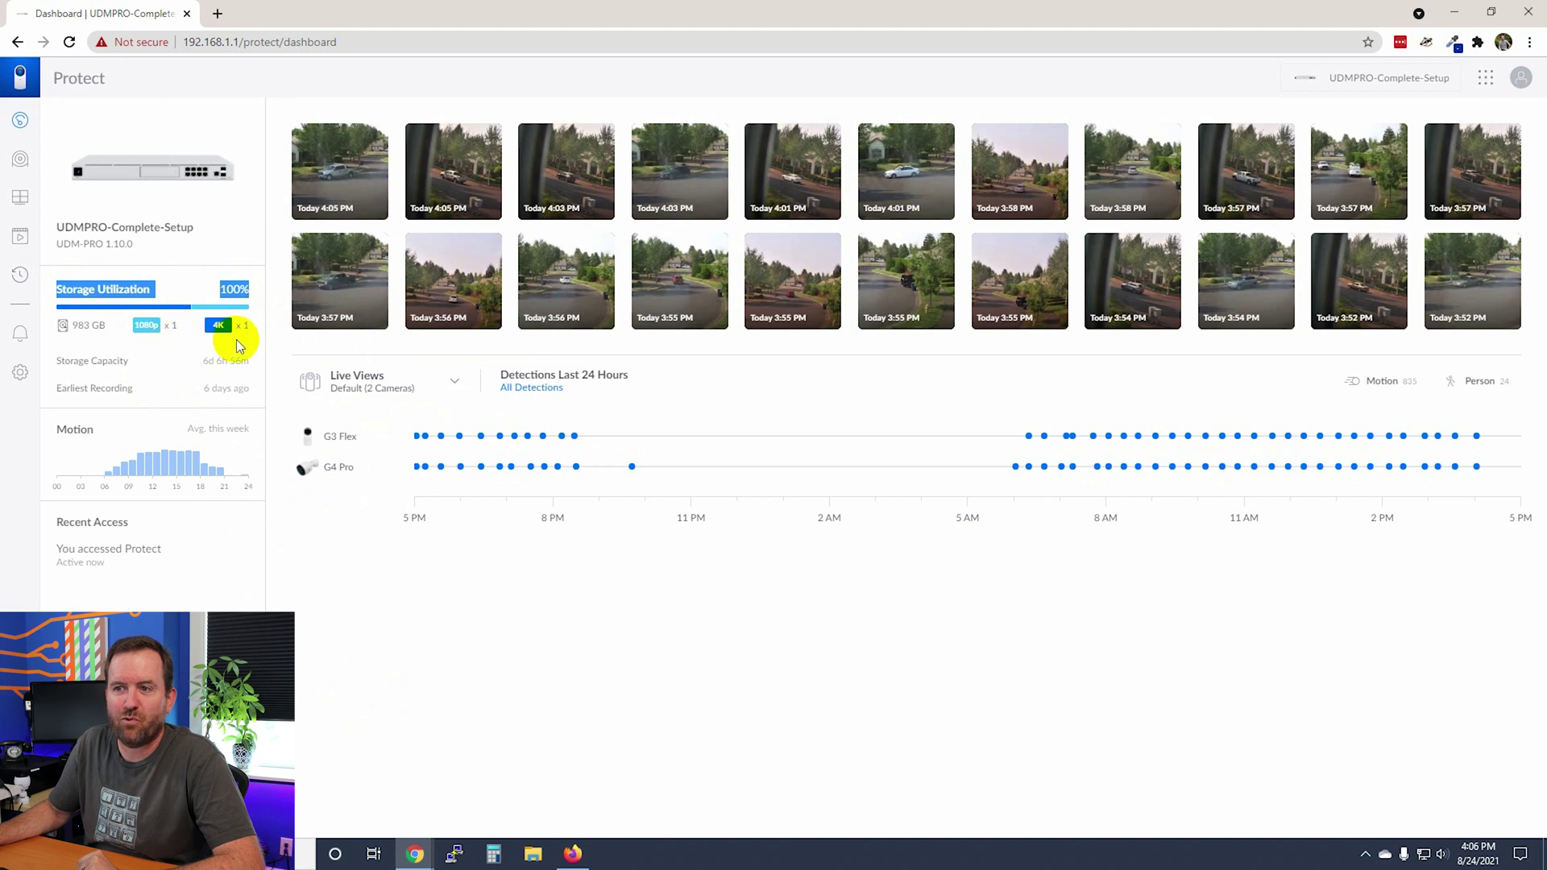
left_click(452, 697)
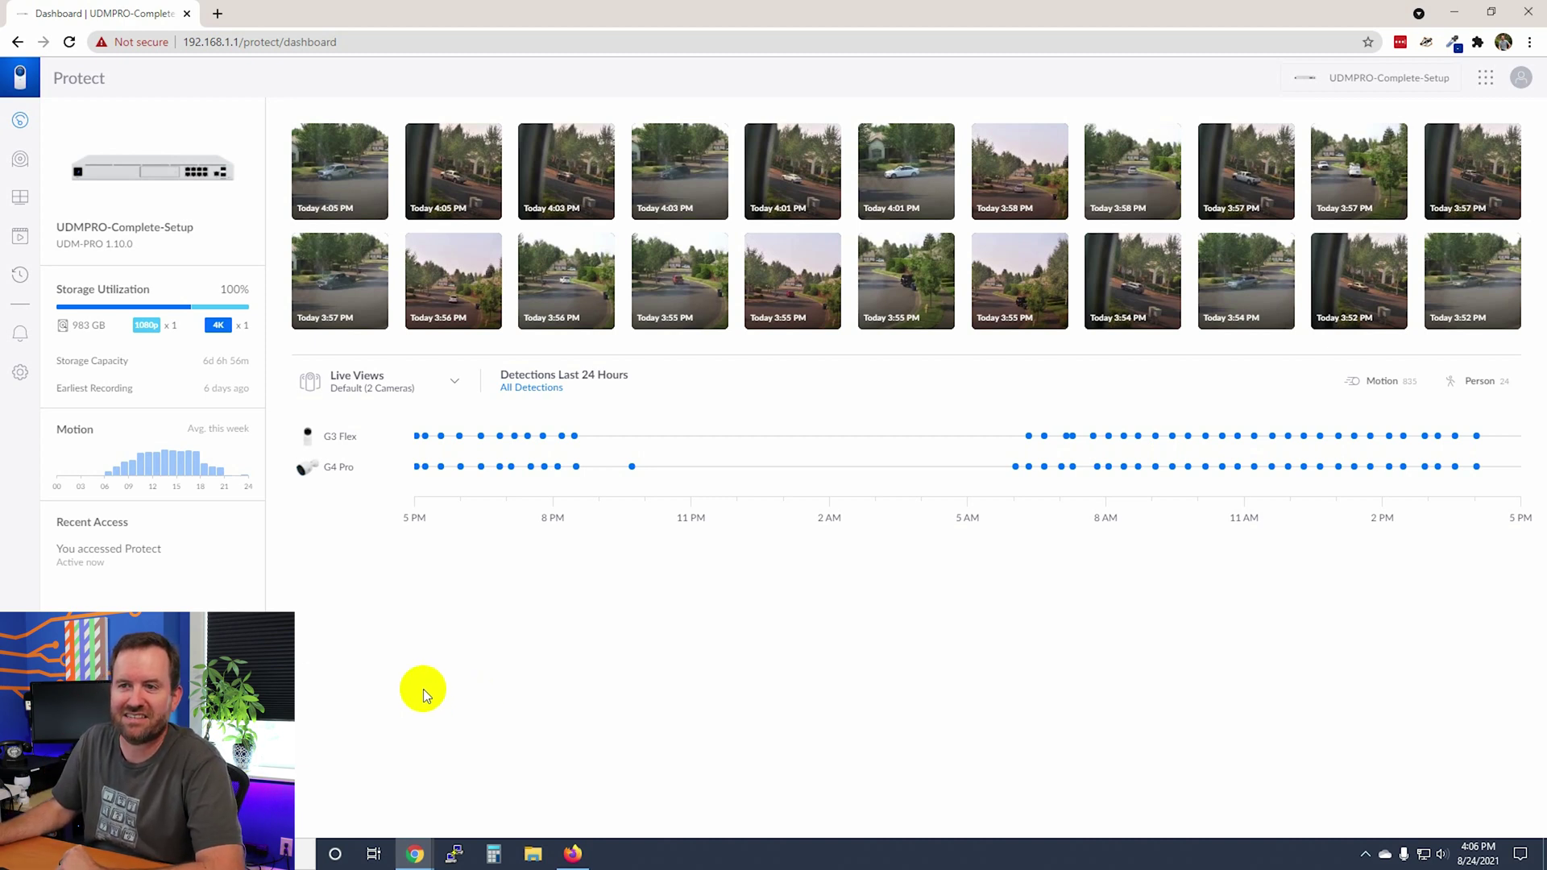
left_click(21, 160)
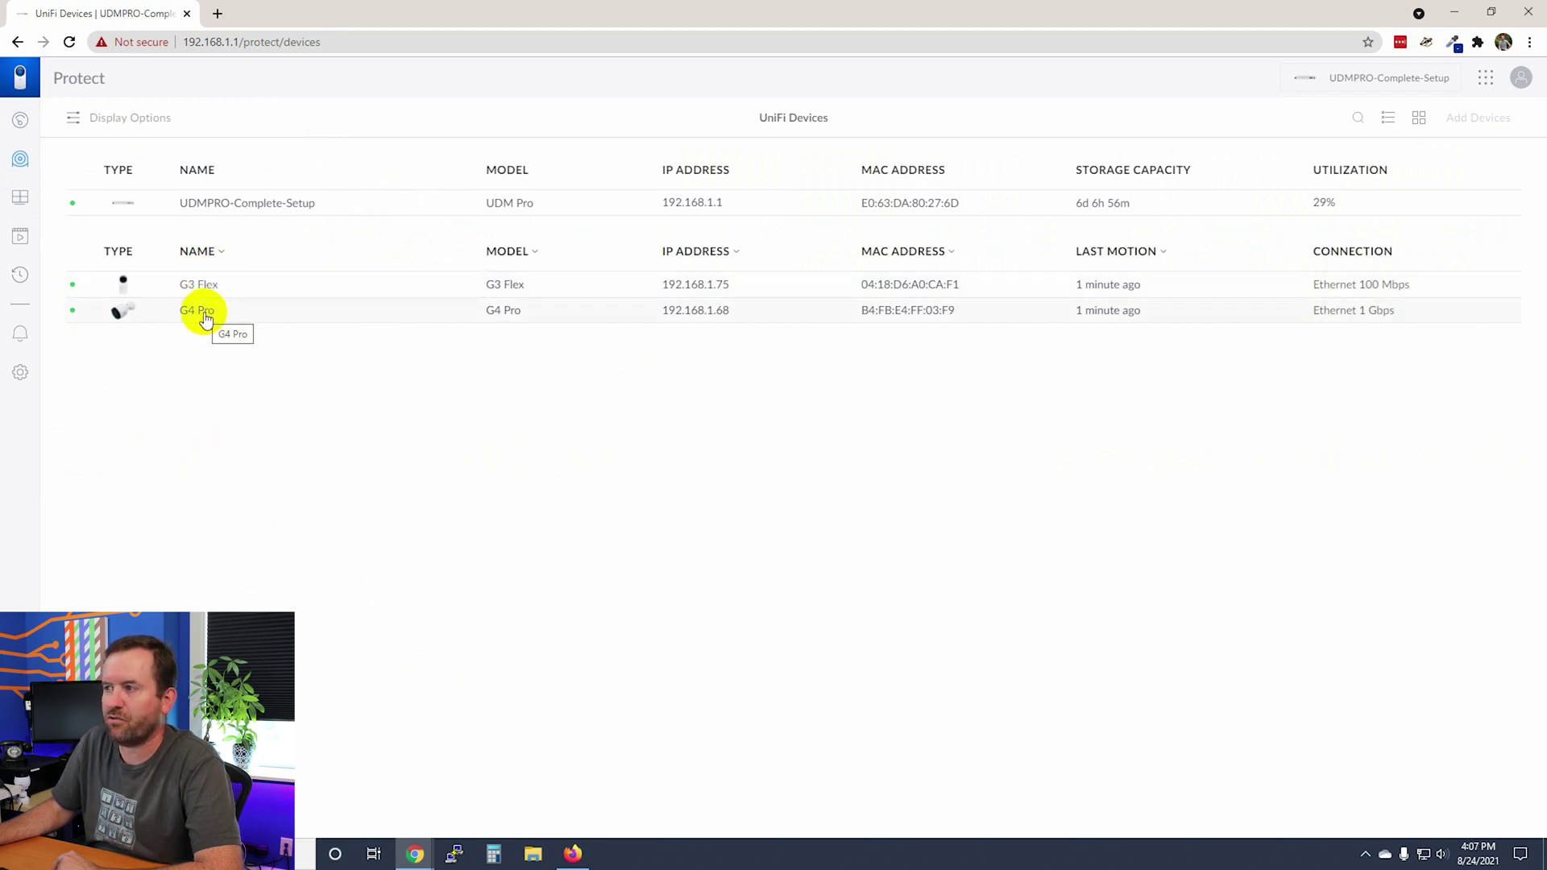
left_click(201, 286)
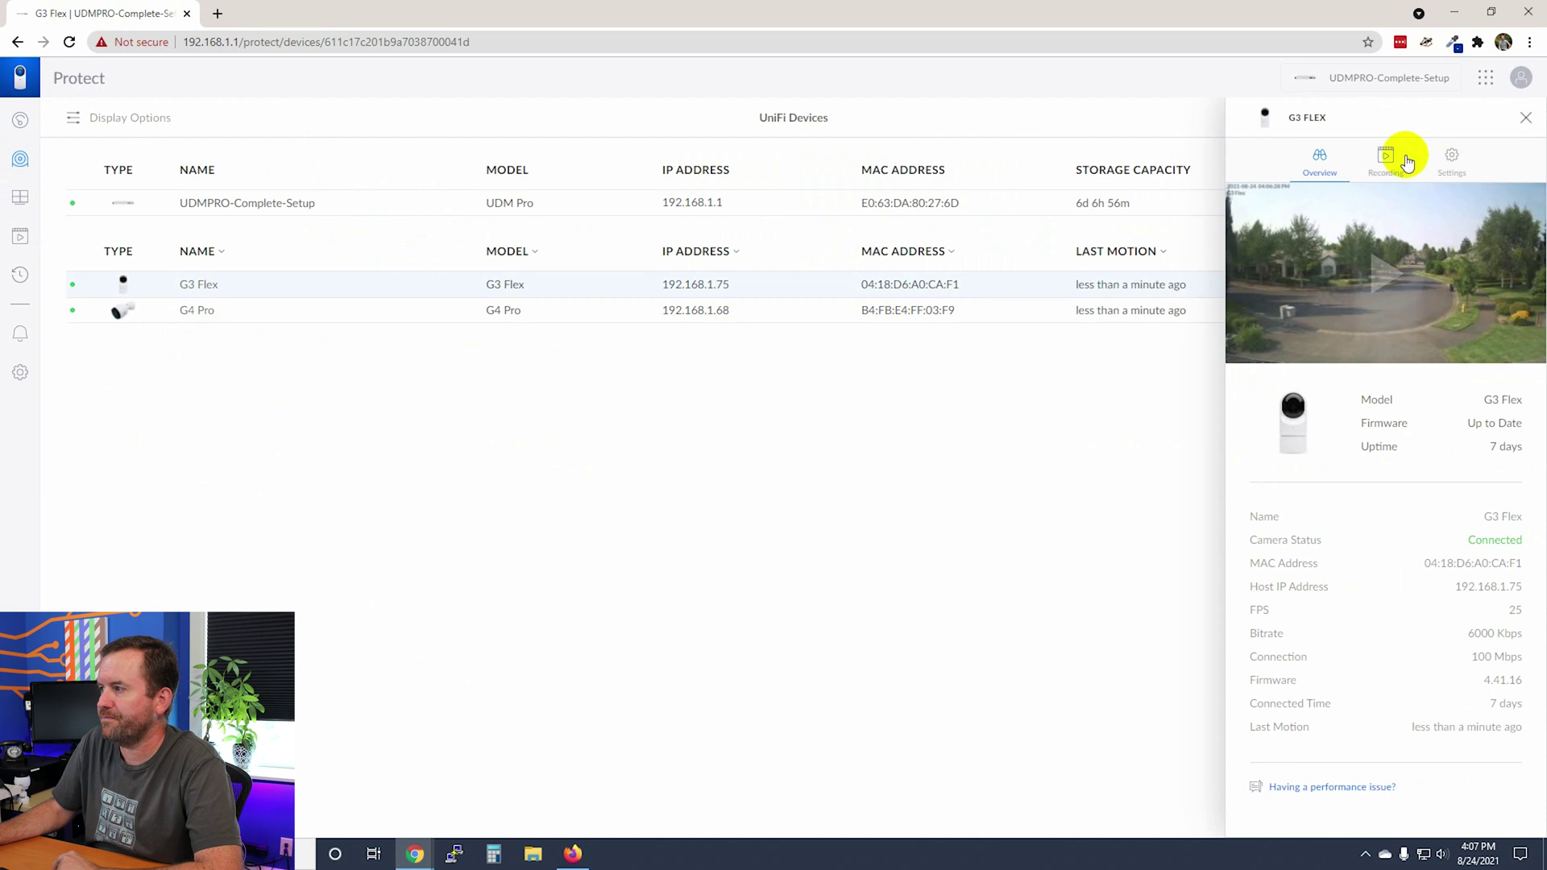
left_click(1332, 324)
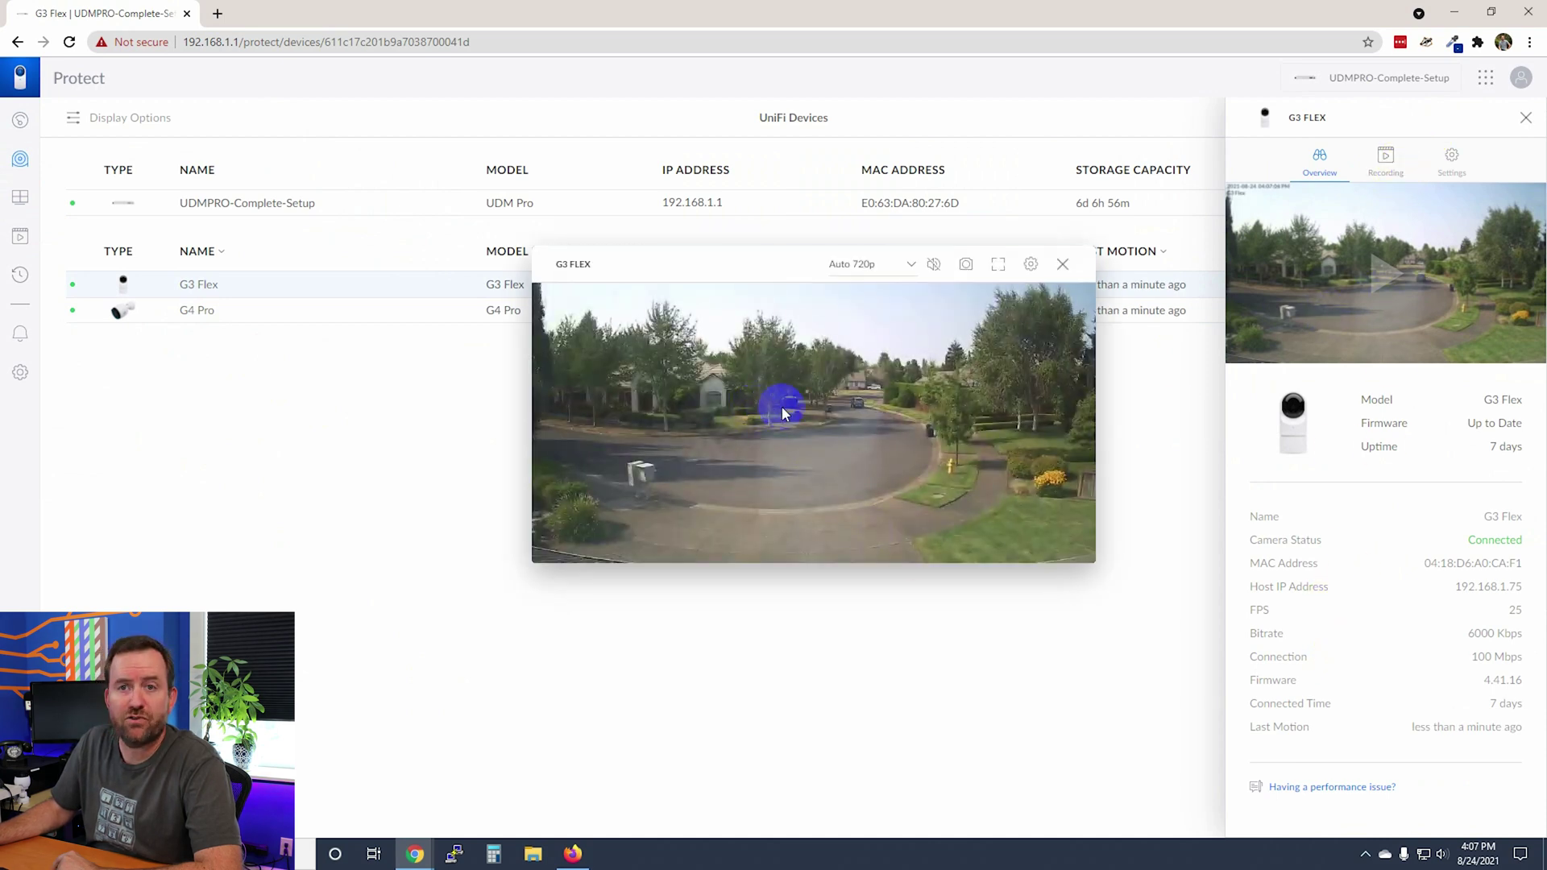
left_click(1063, 264)
left_click(1387, 161)
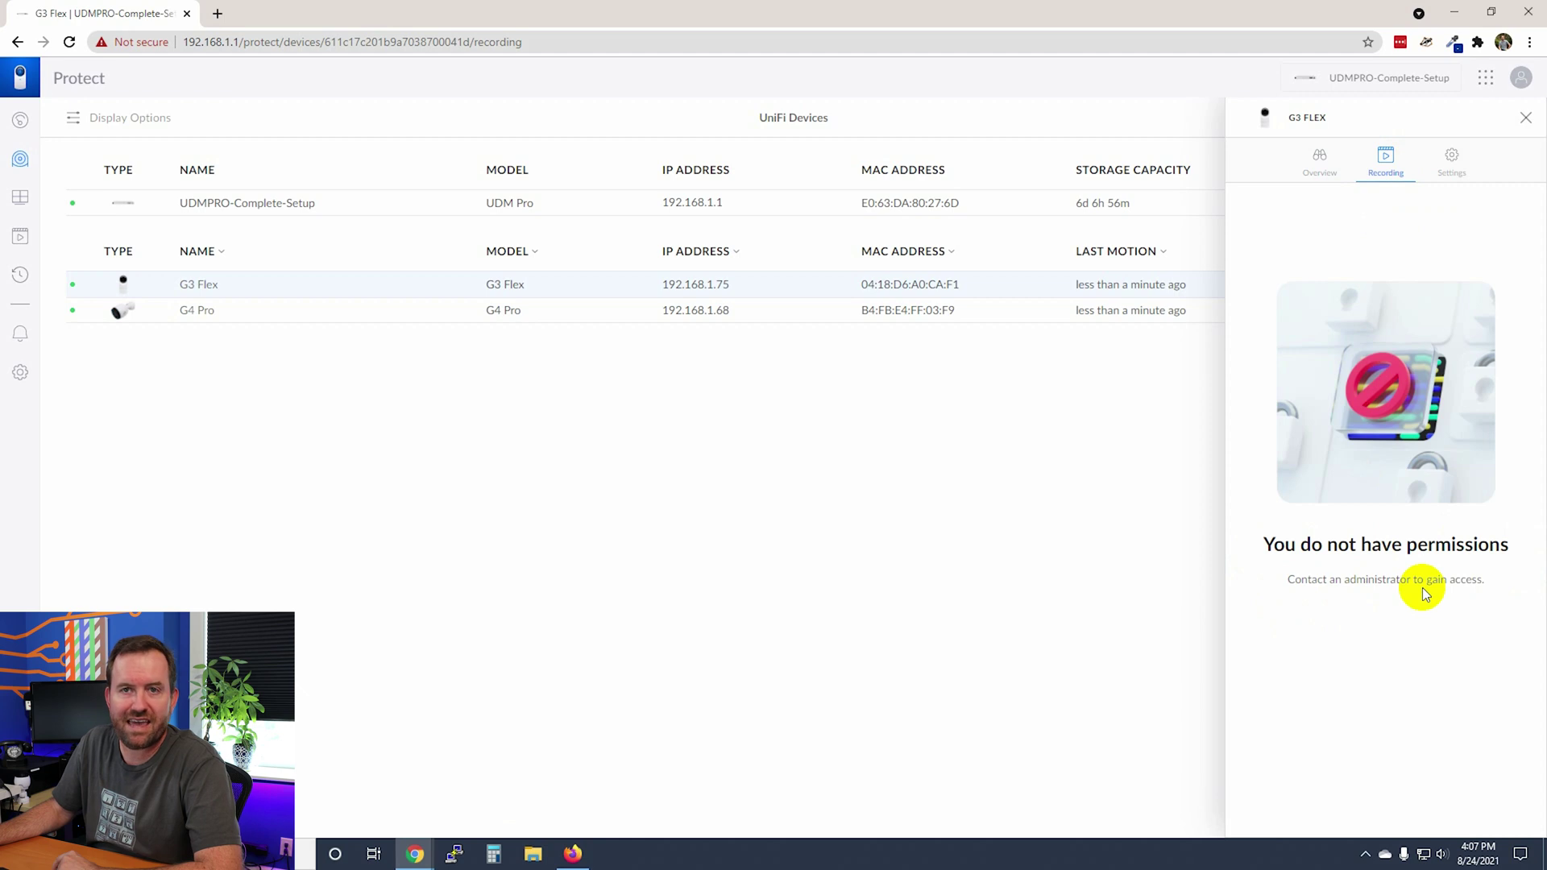
left_click(1321, 157)
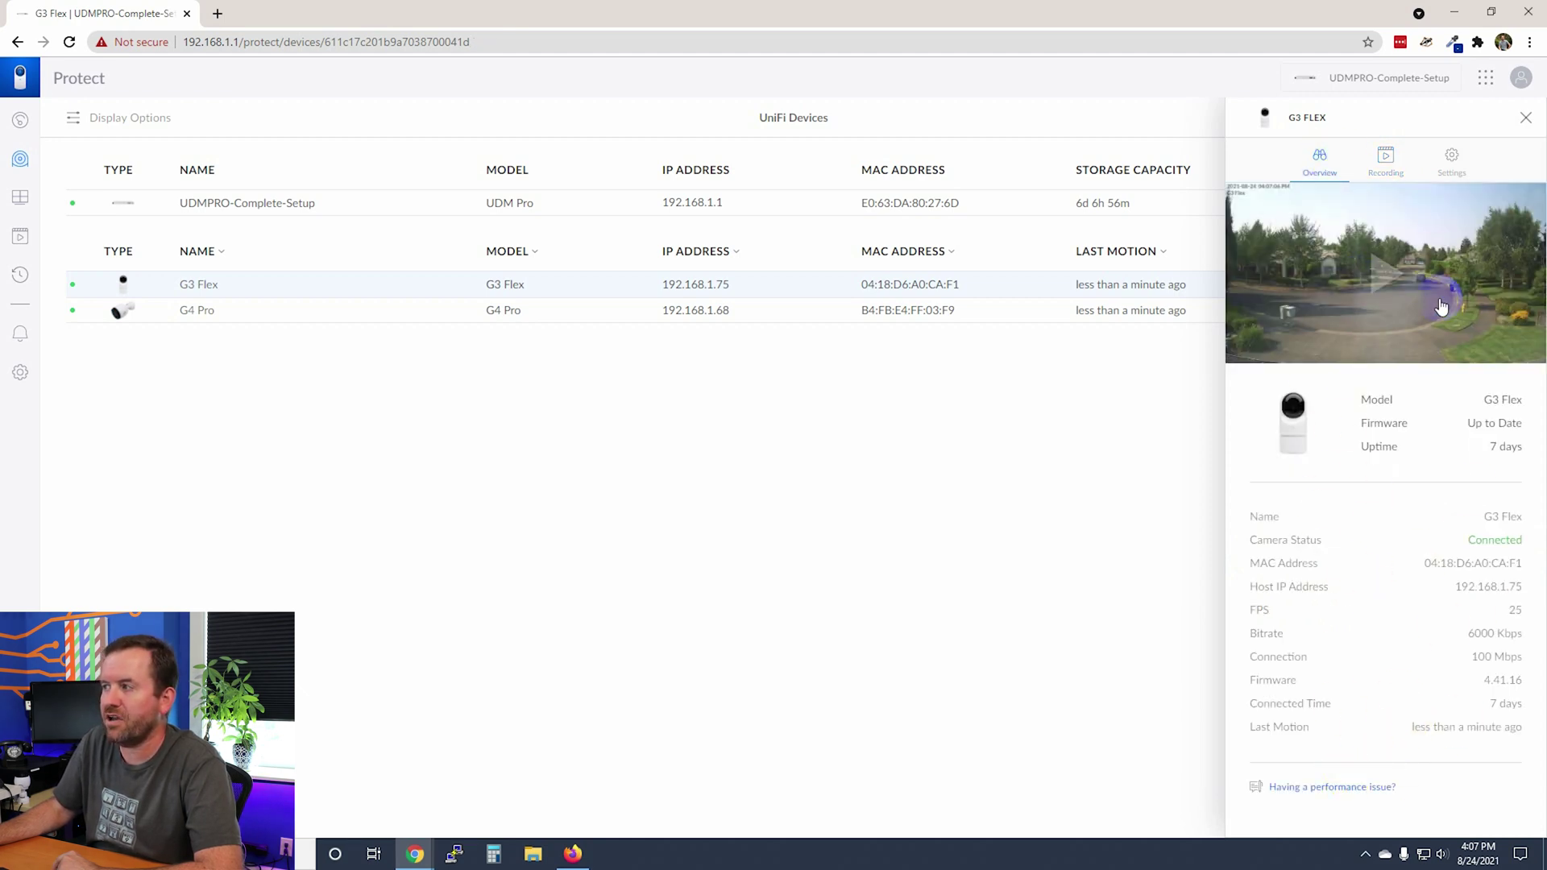
left_click(1525, 118)
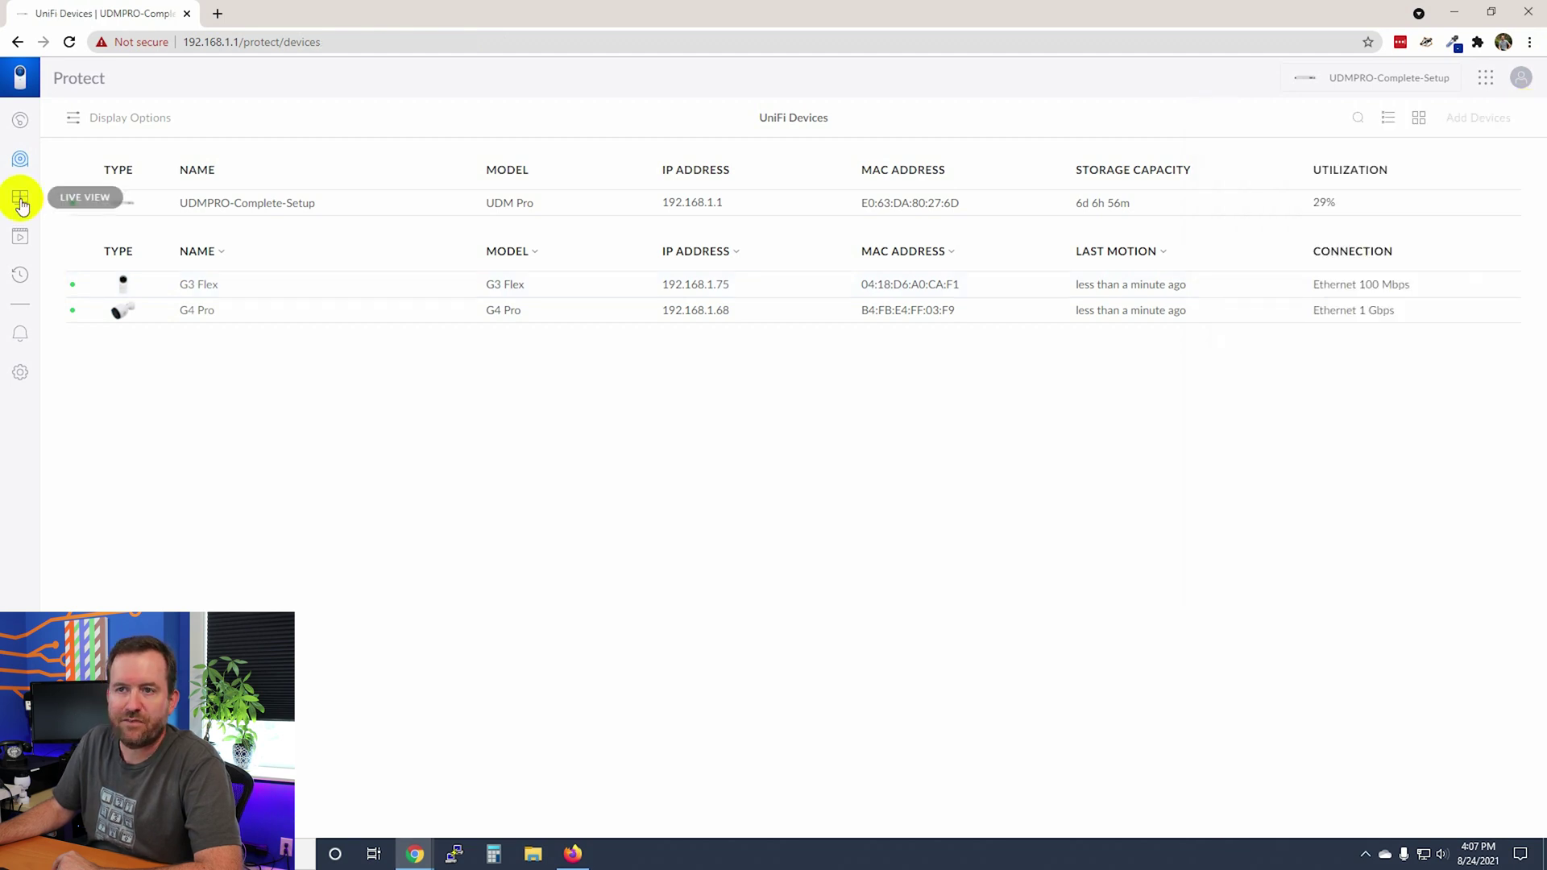
Review the External Cameras live view, then switch to the Detections page.
left_click(20, 199)
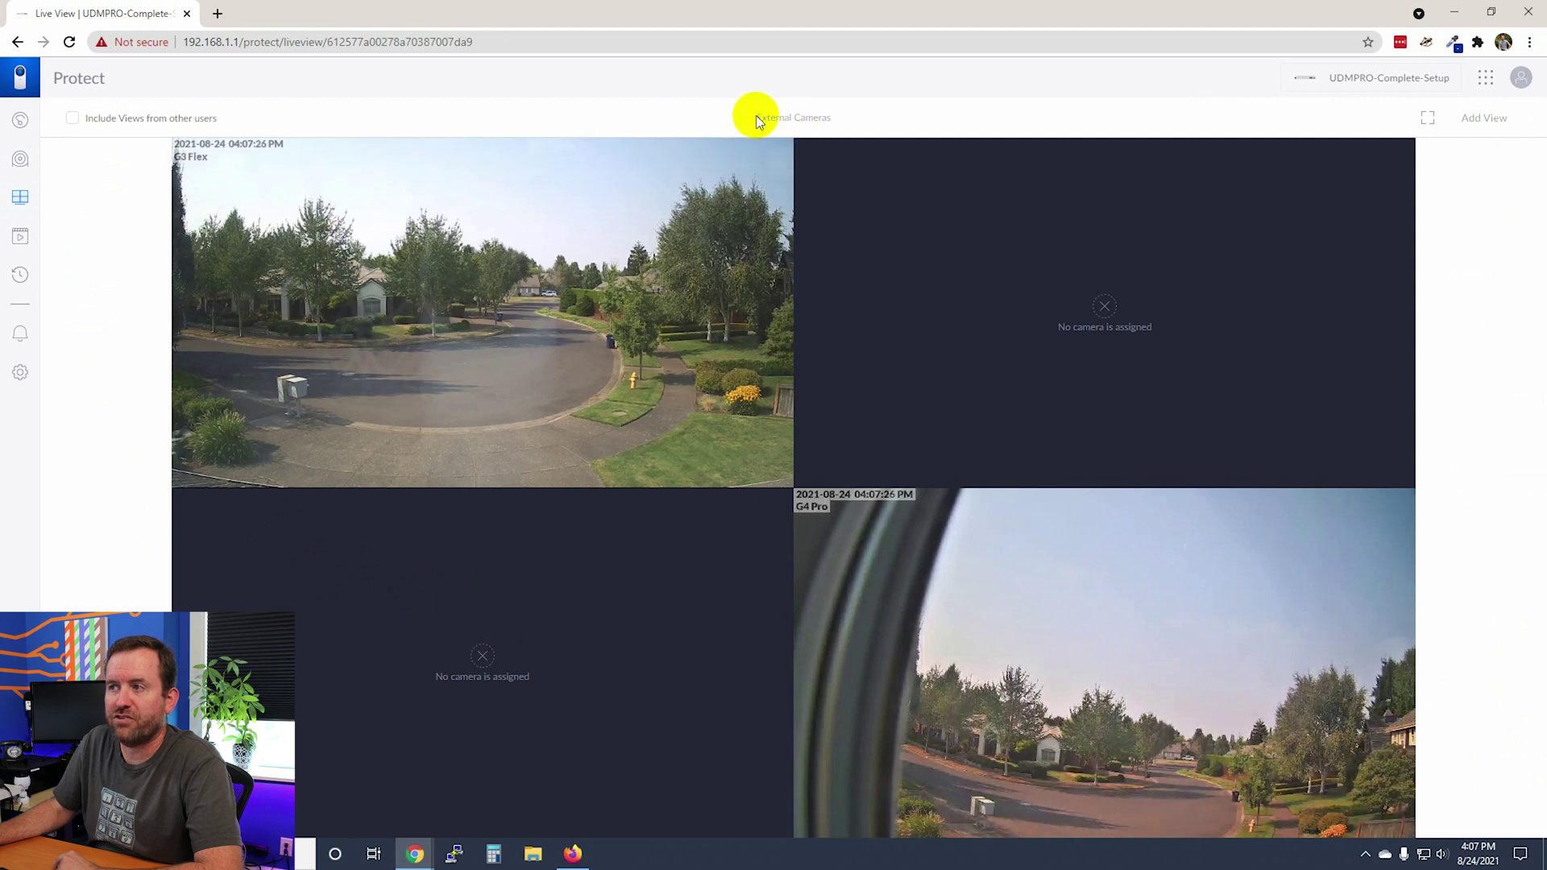
left_click_drag(753, 113, 839, 119)
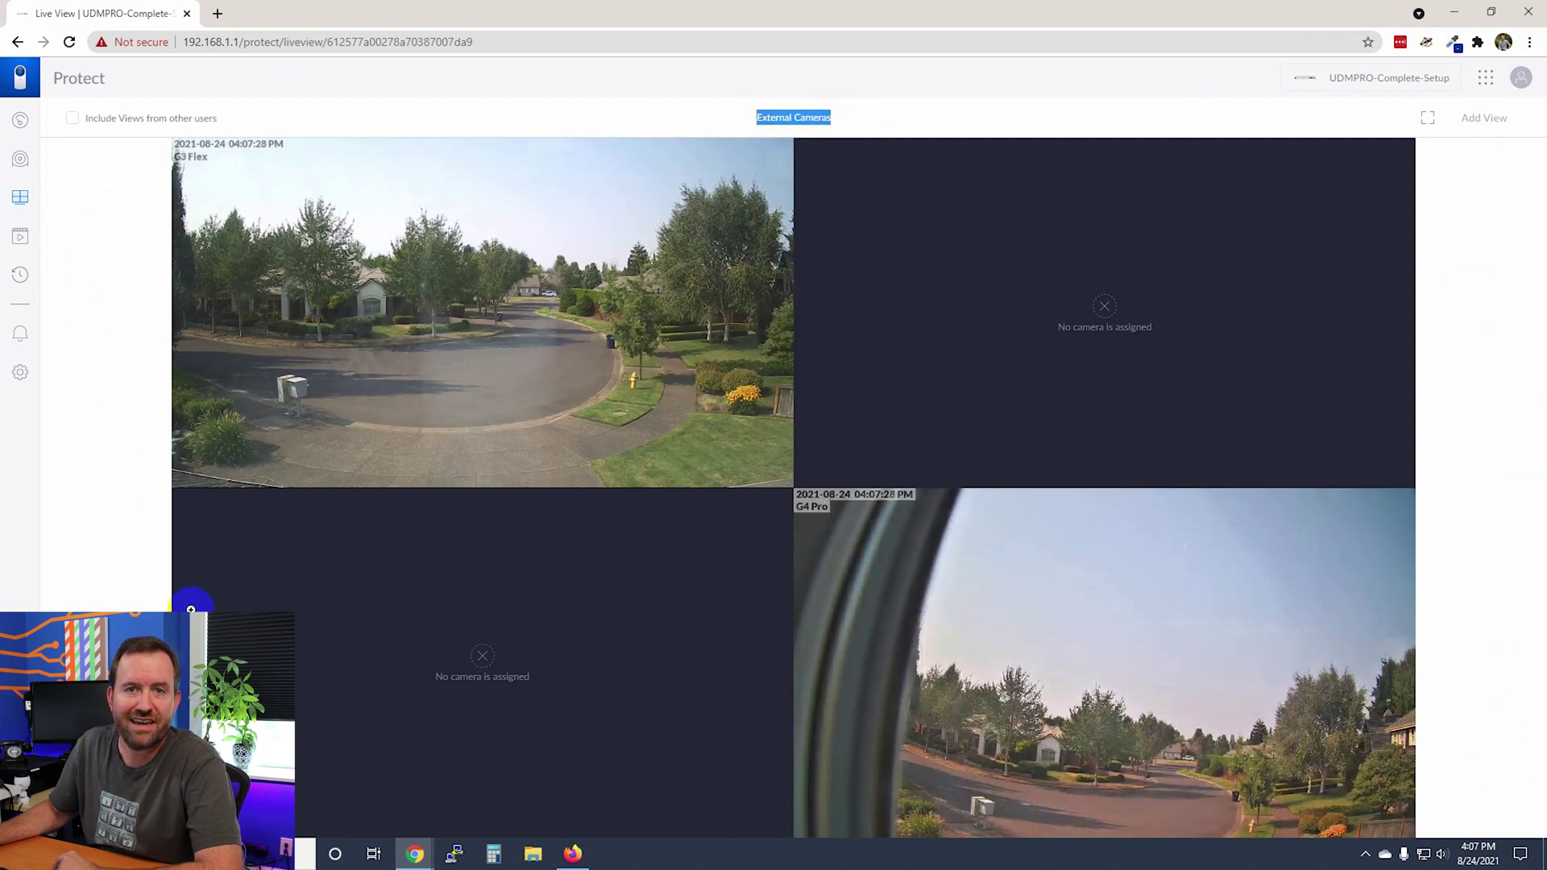
left_click(152, 579)
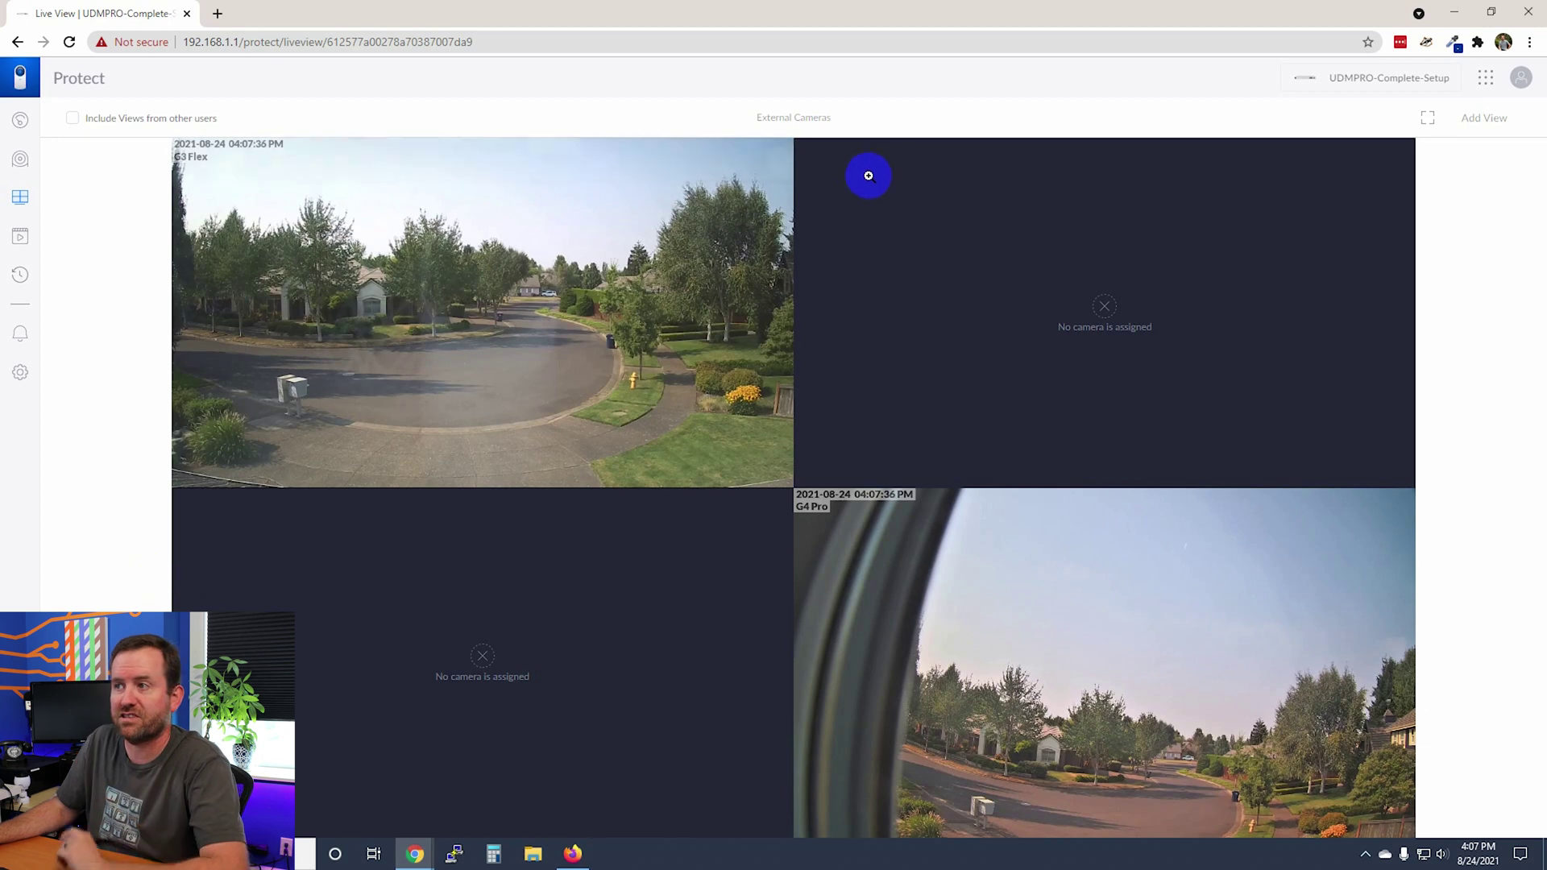
left_click_drag(842, 123, 752, 117)
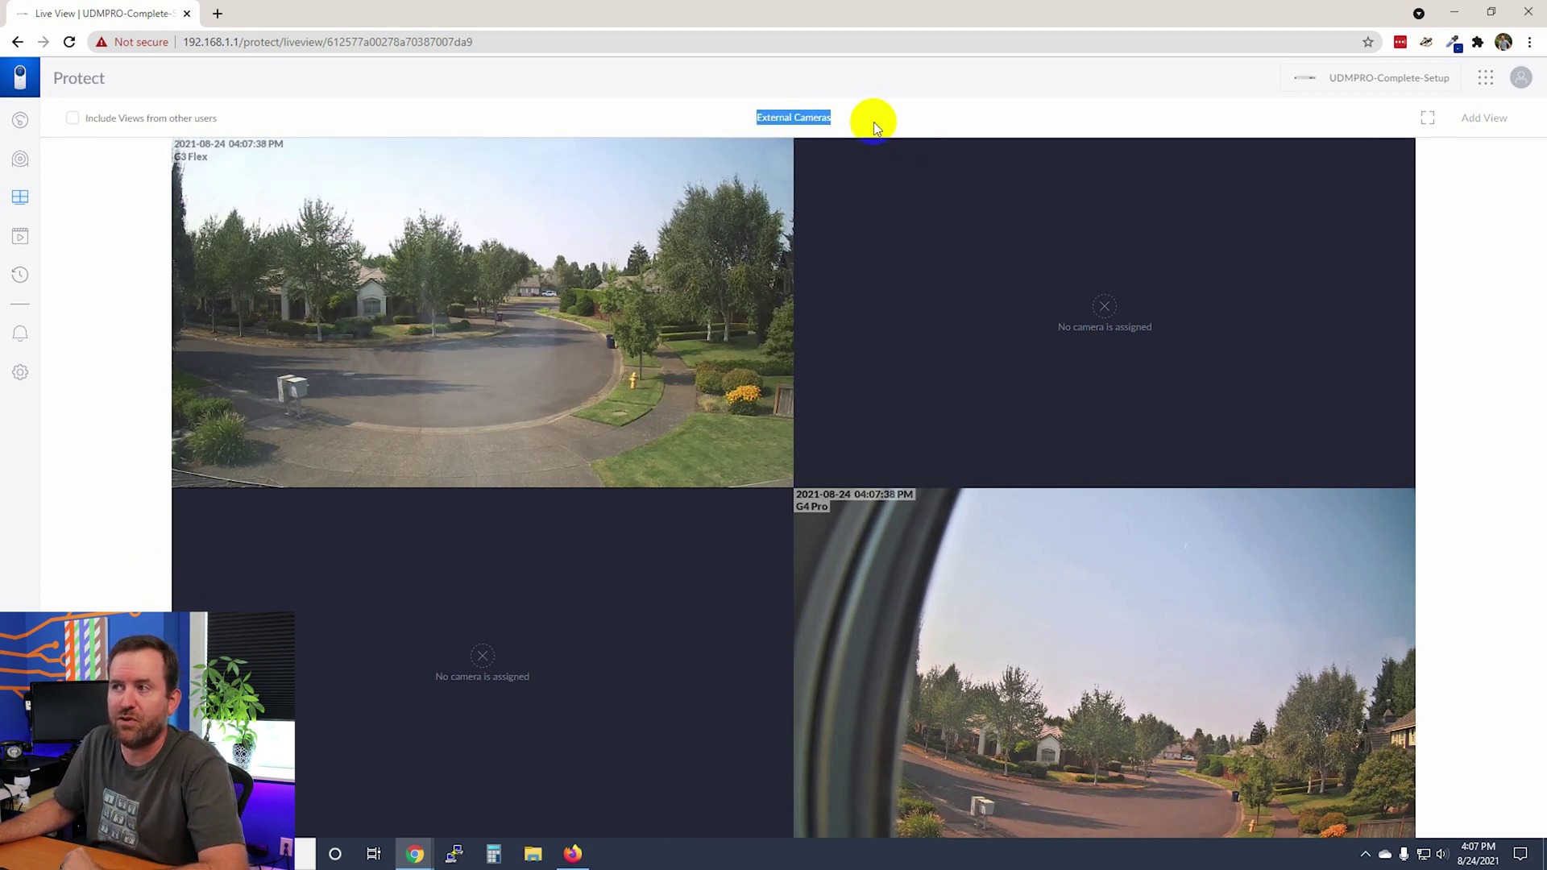
left_click(269, 493)
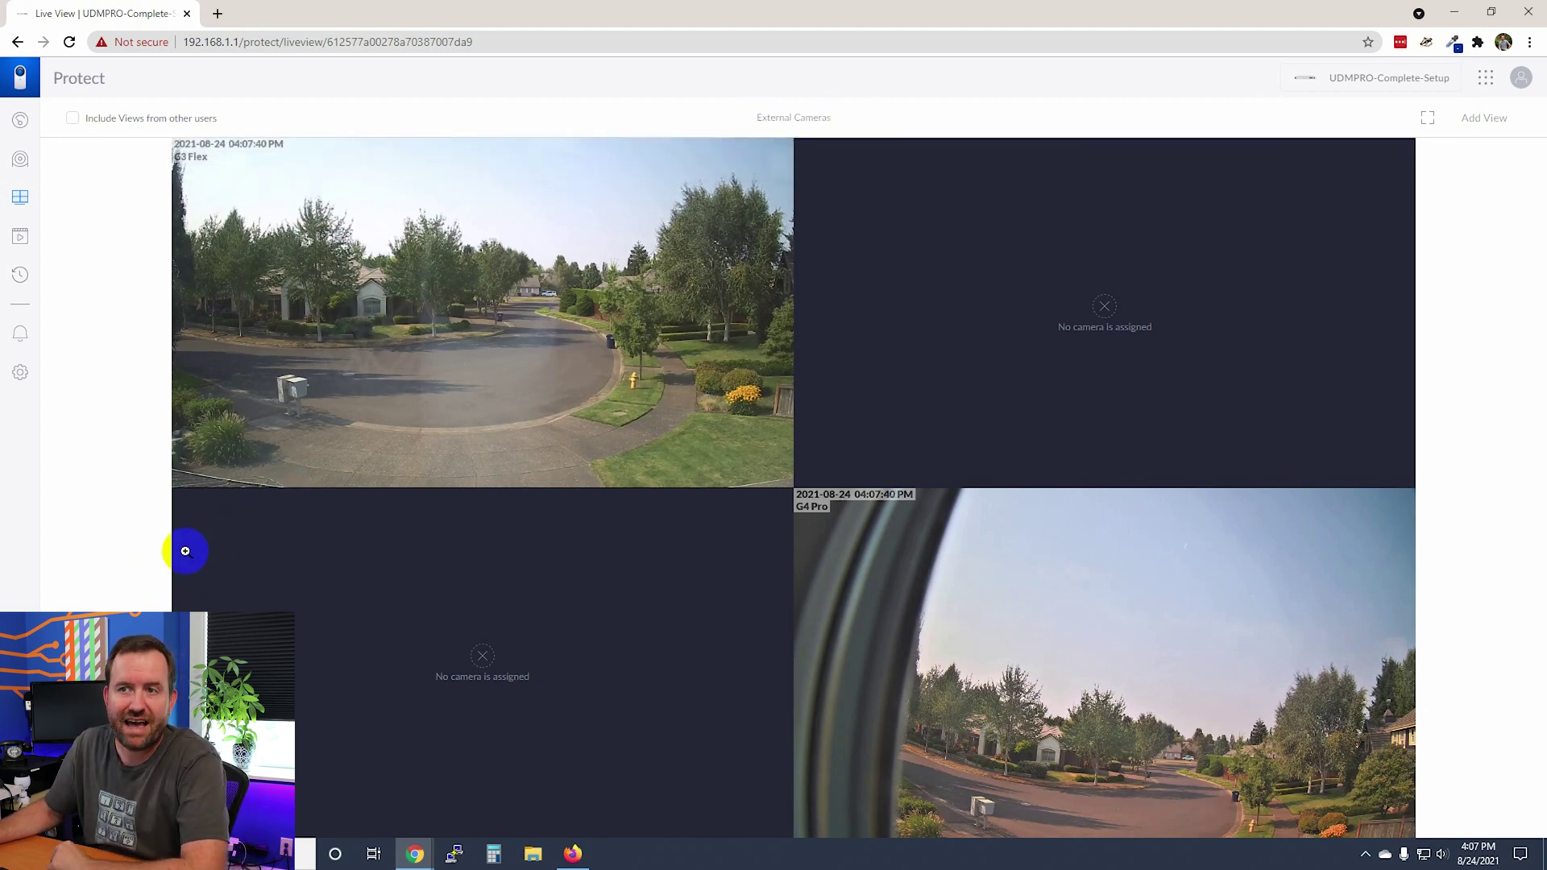
left_click(19, 235)
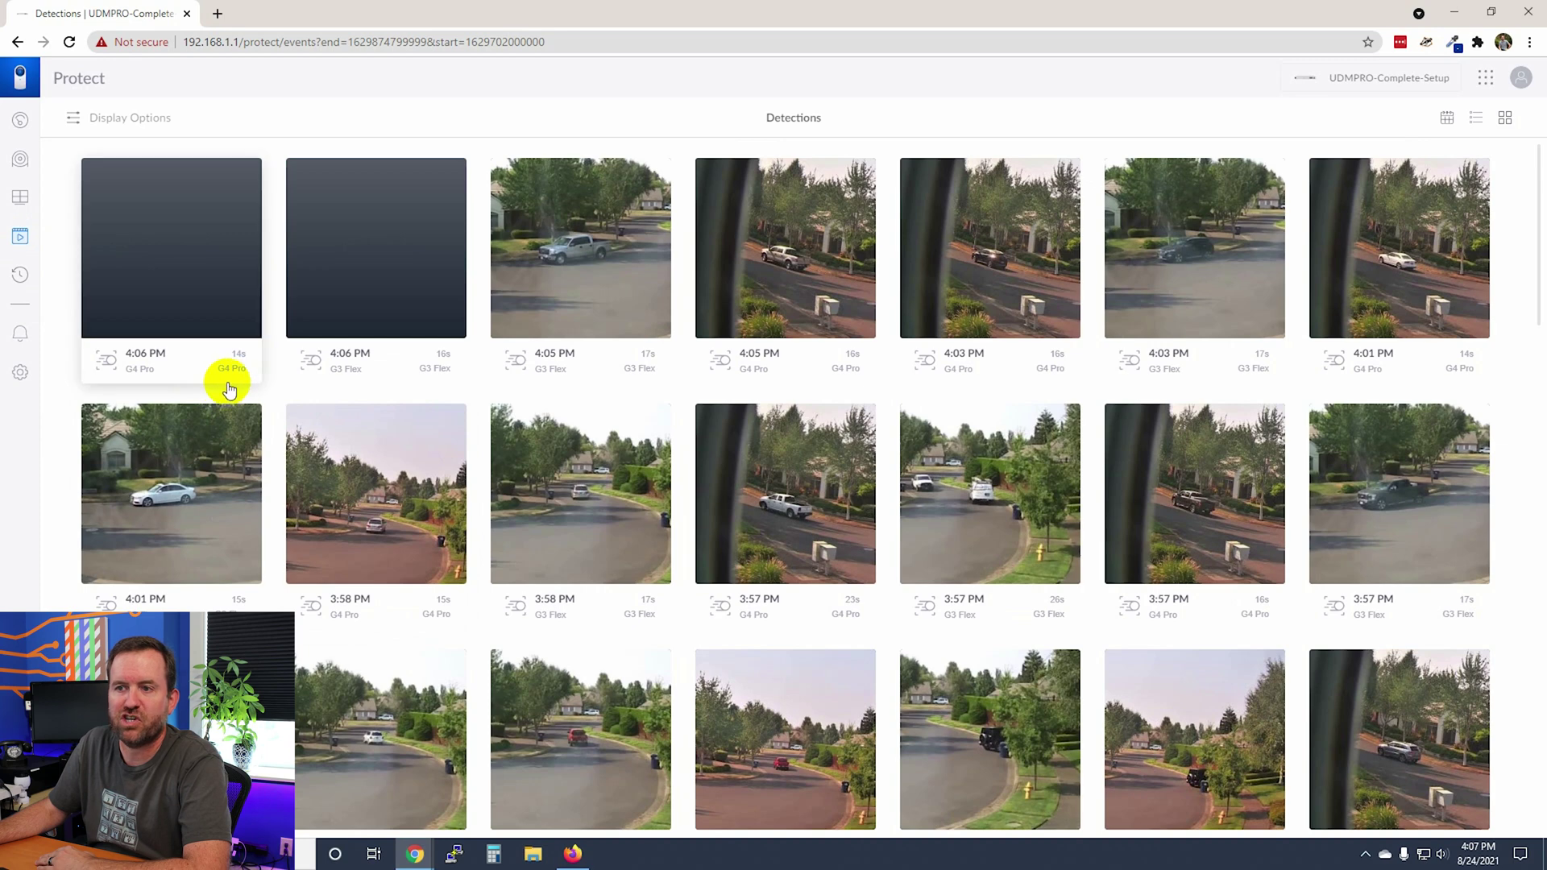
View the timelapse recordings for the G3 Flex and G4 Pro cameras, then open My Alerts settings.
left_click(20, 274)
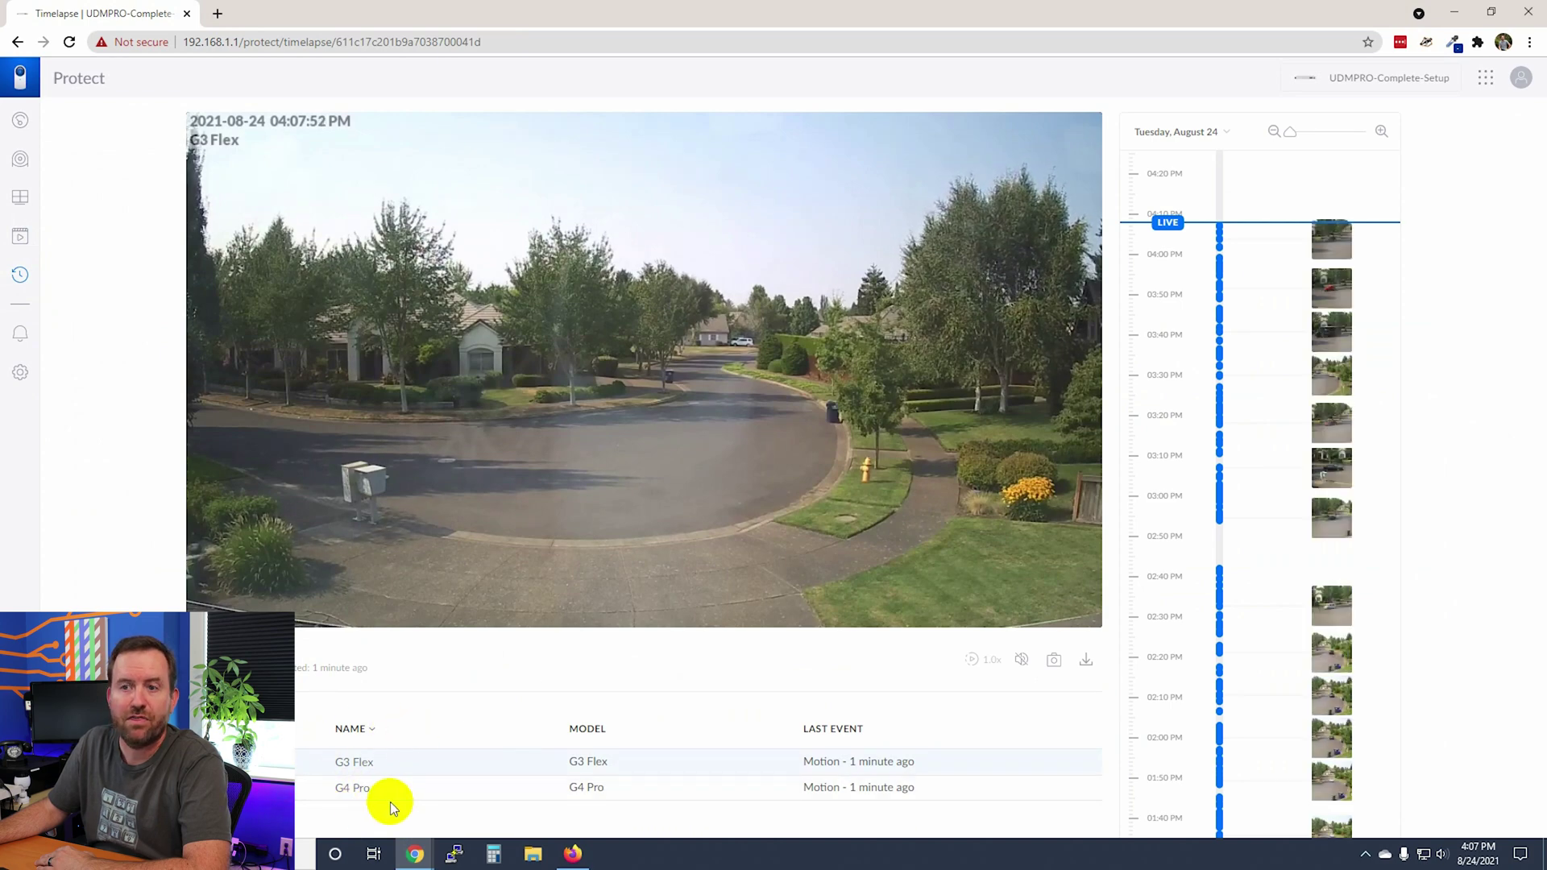
left_click(22, 375)
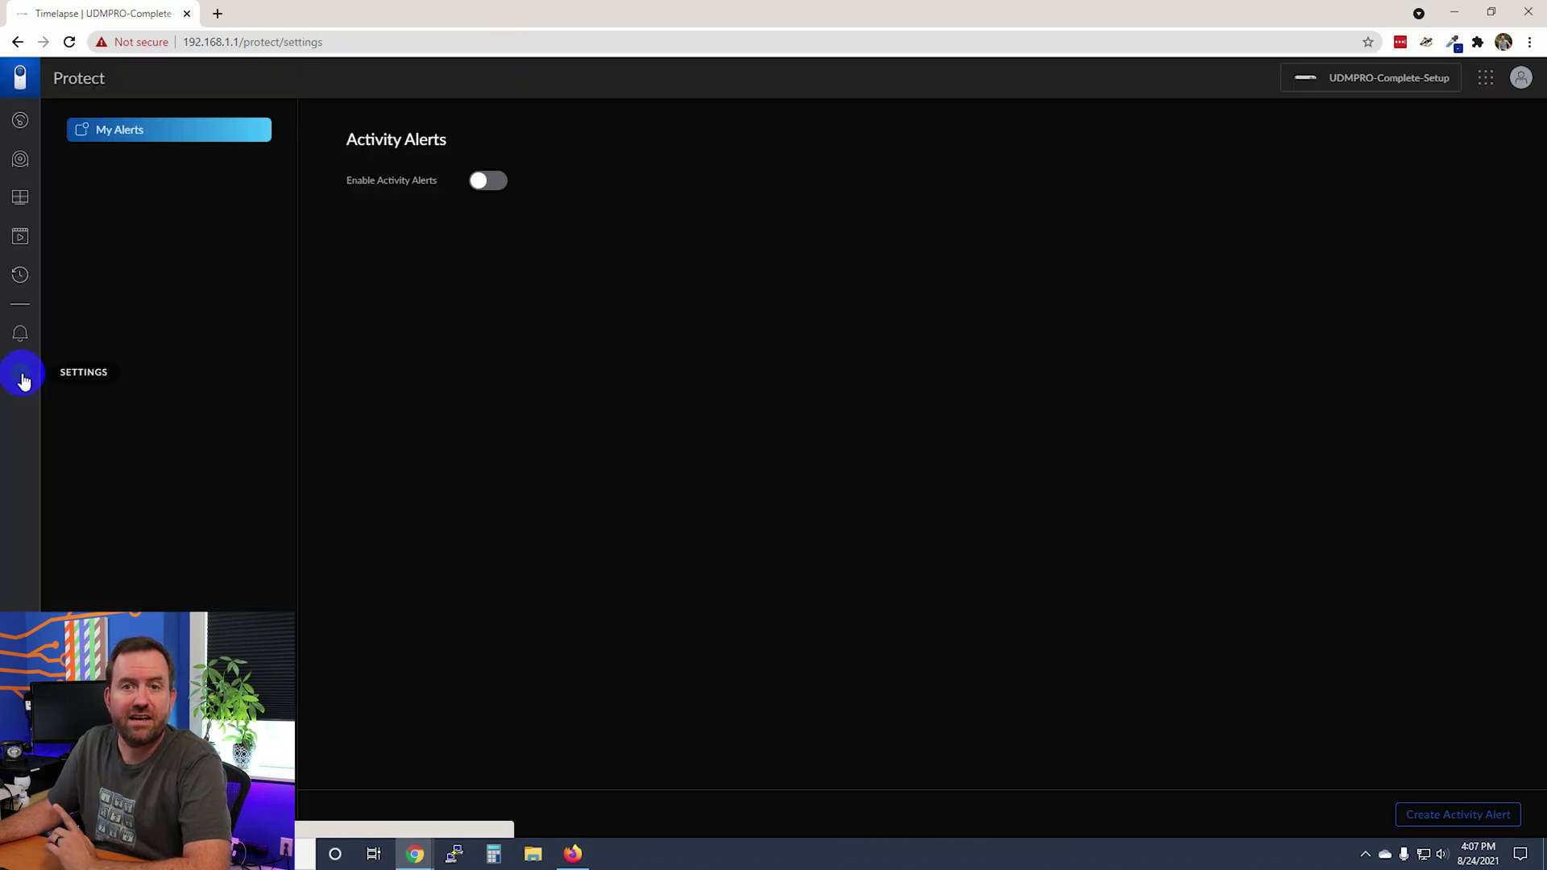
Enable Activity Alerts to bring up the Create Alert form for the G3 Flex and G4 Pro cameras.
left_click(484, 181)
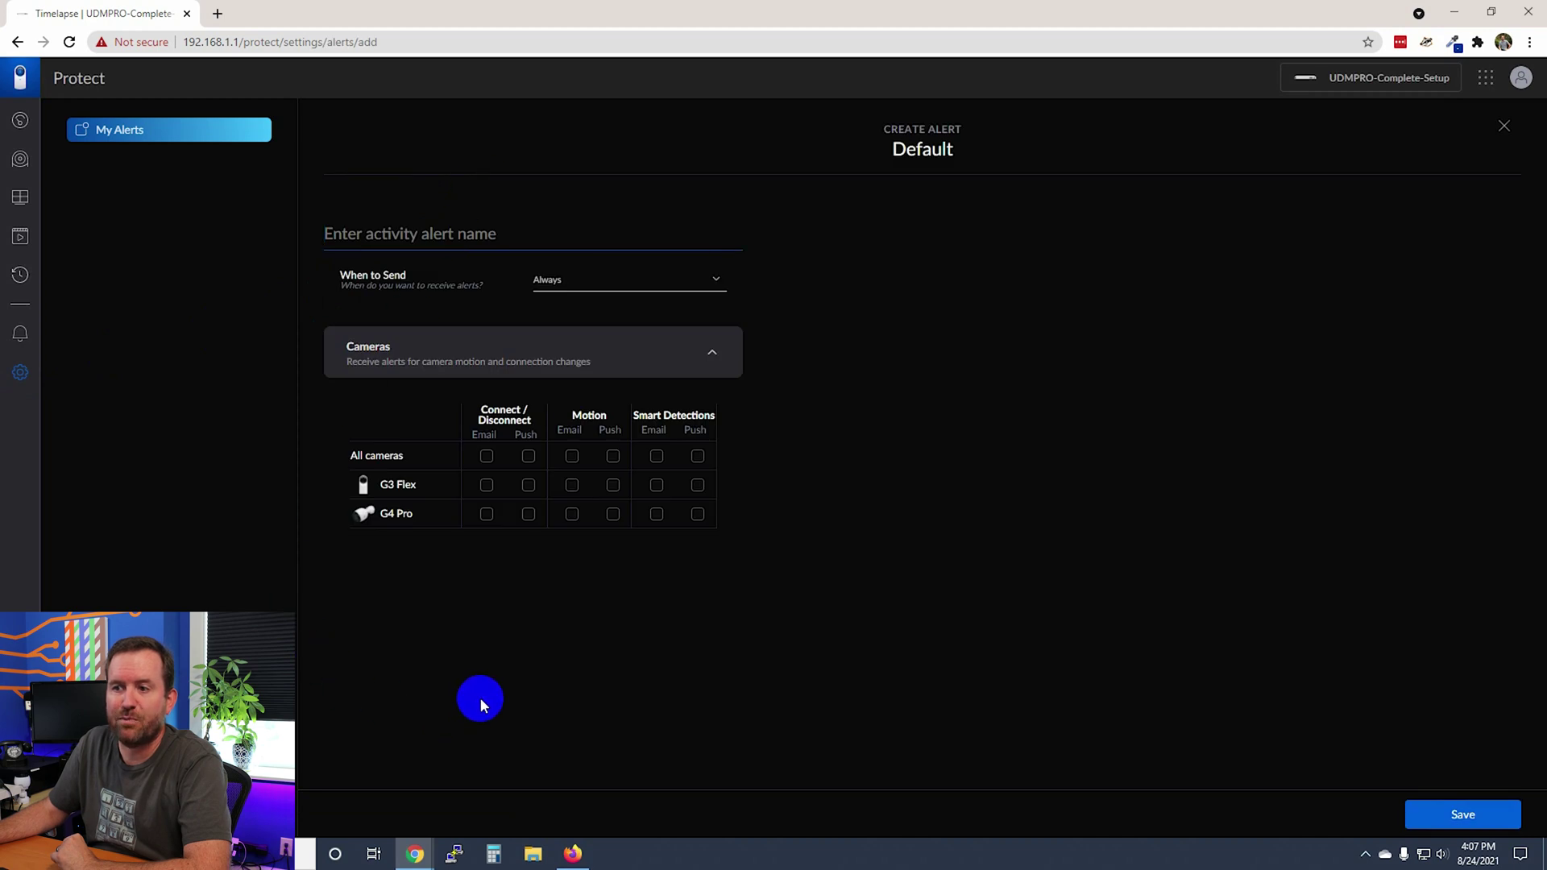